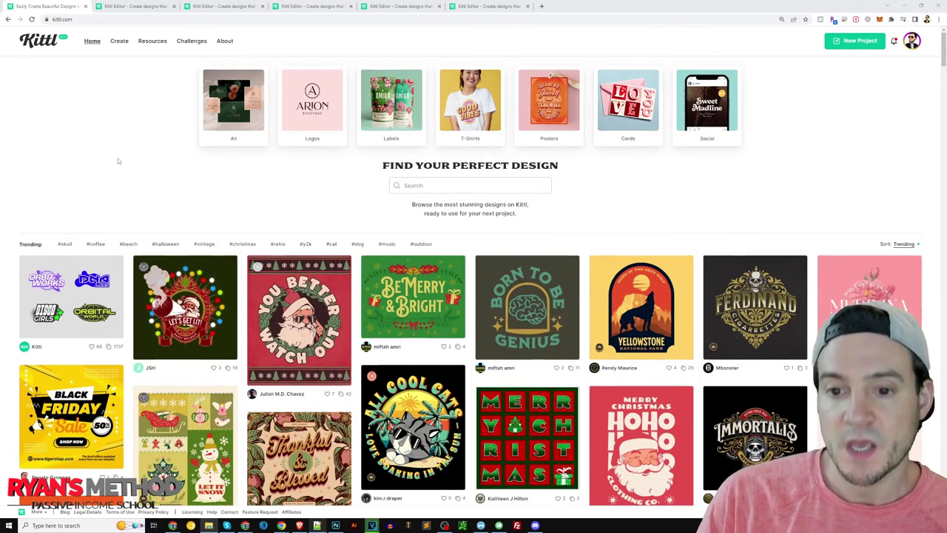
Step: Browse the trending designs and open the Victoria Ink Tattoo embellished logo template for editing
scroll(117, 160, "down", 1)
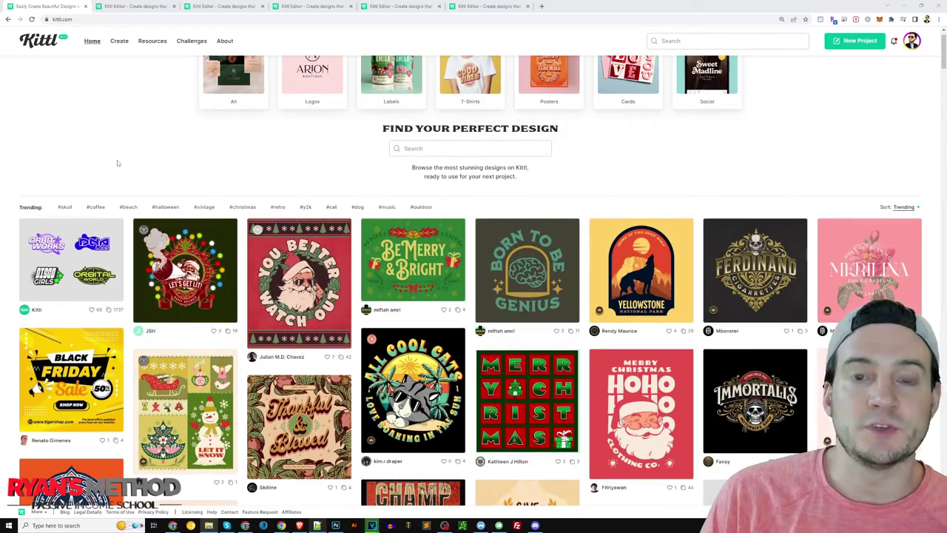
scroll(323, 174, "down", 4)
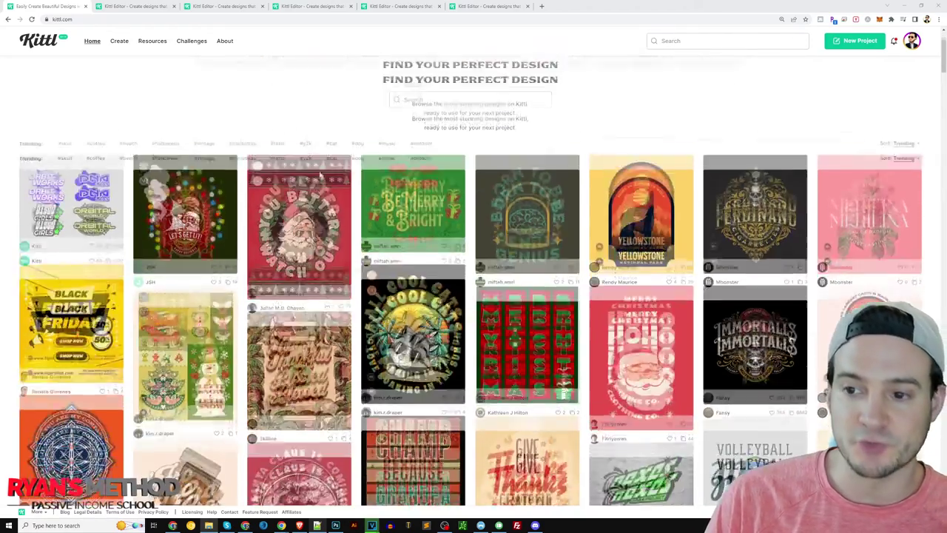
scroll(323, 174, "down", 3)
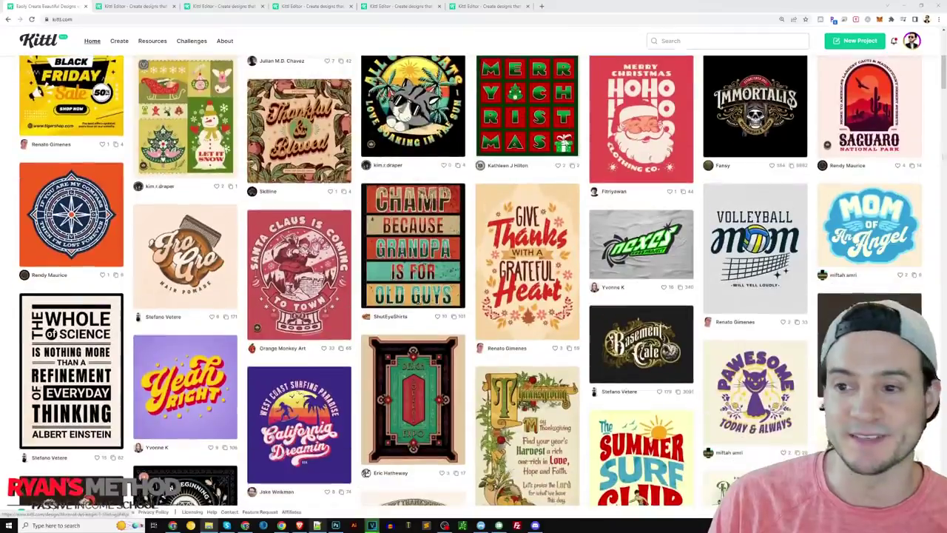
scroll(324, 175, "down", 6)
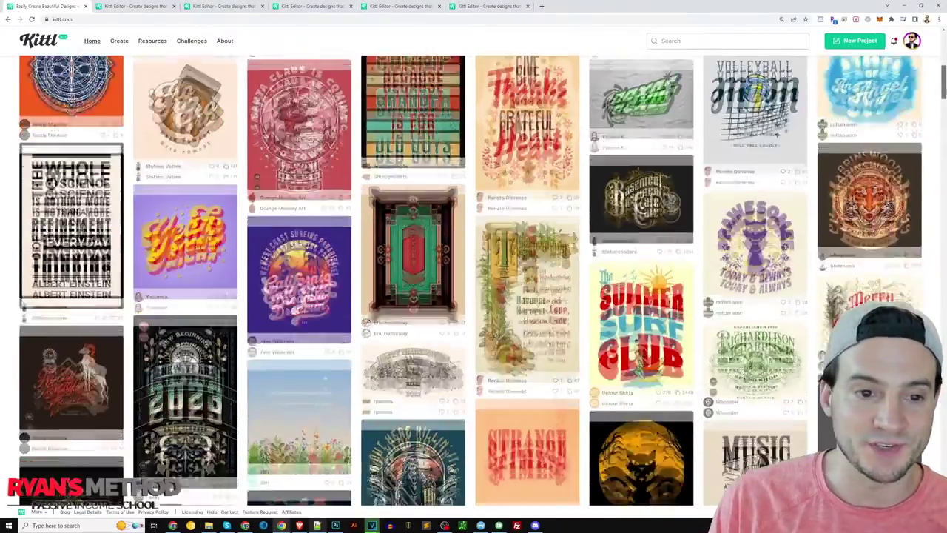
scroll(471, 281, "down", 3)
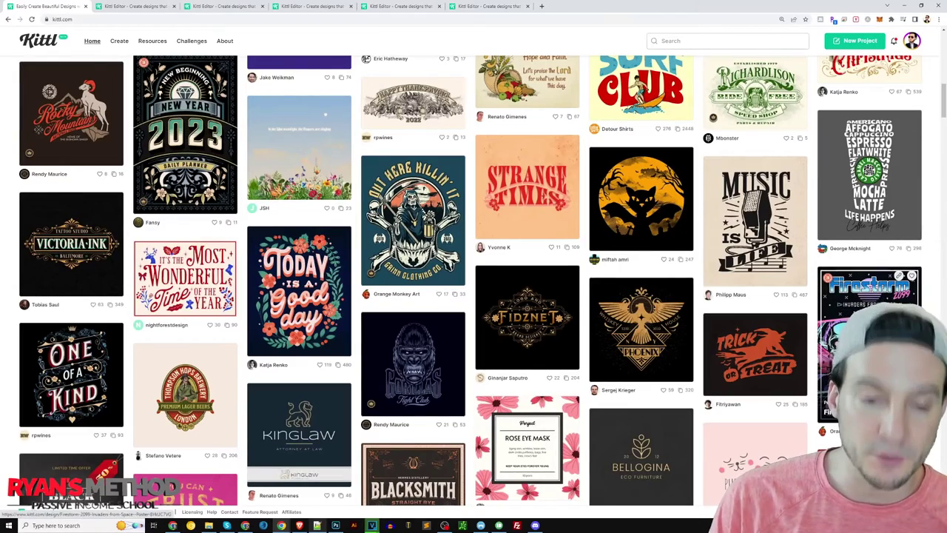
left_click(71, 244)
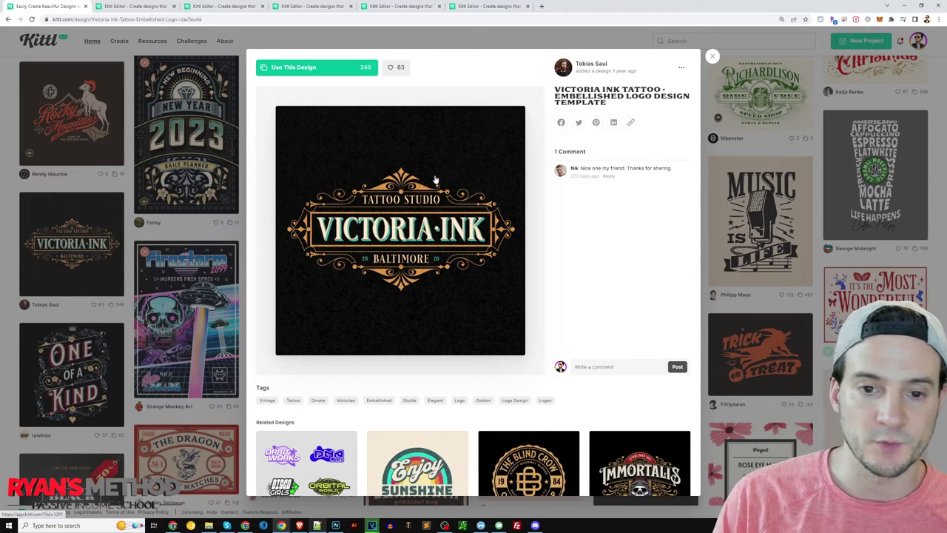
left_click(312, 74)
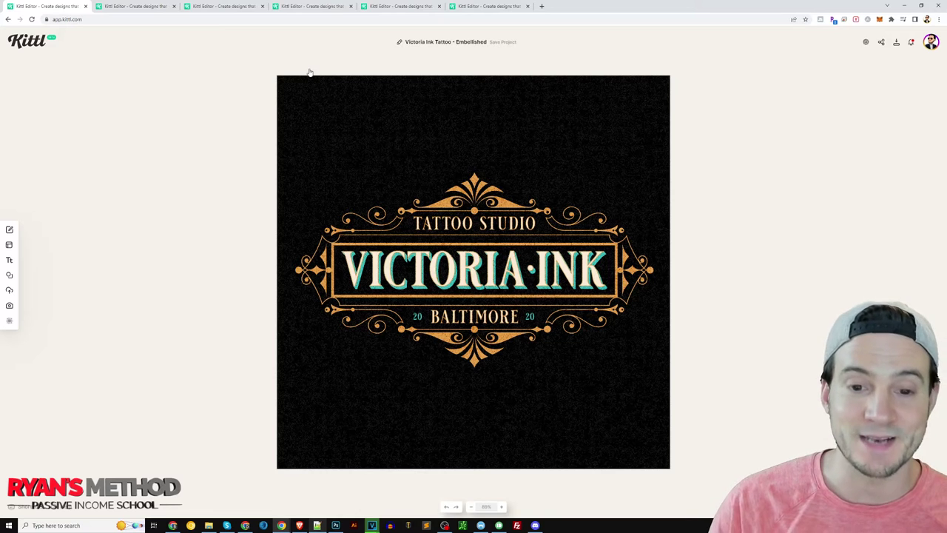
Step: Replace the VICTORIA·INK headline in the logo with a first name, capitalising only its initial
left_click(497, 270)
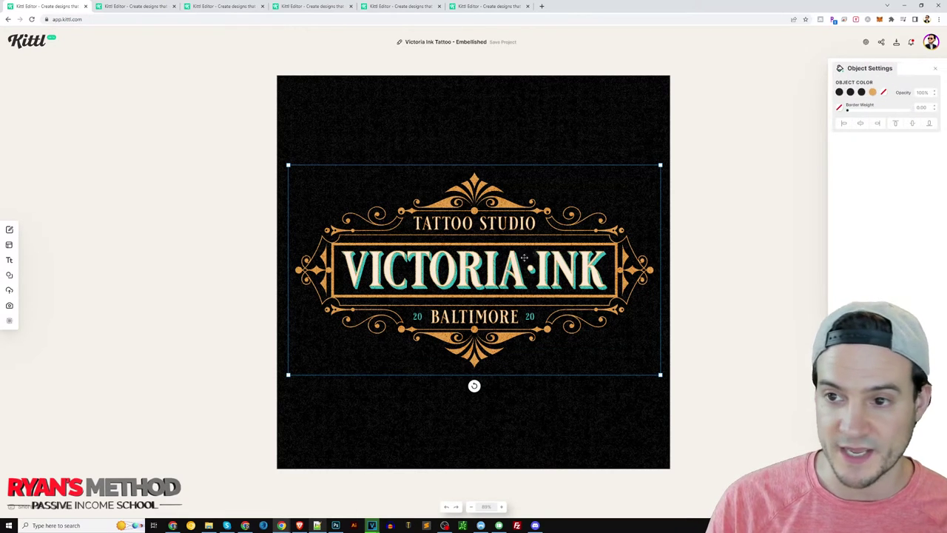
double_click(508, 259)
left_click_drag(524, 280, 274, 262)
type("RYAN")
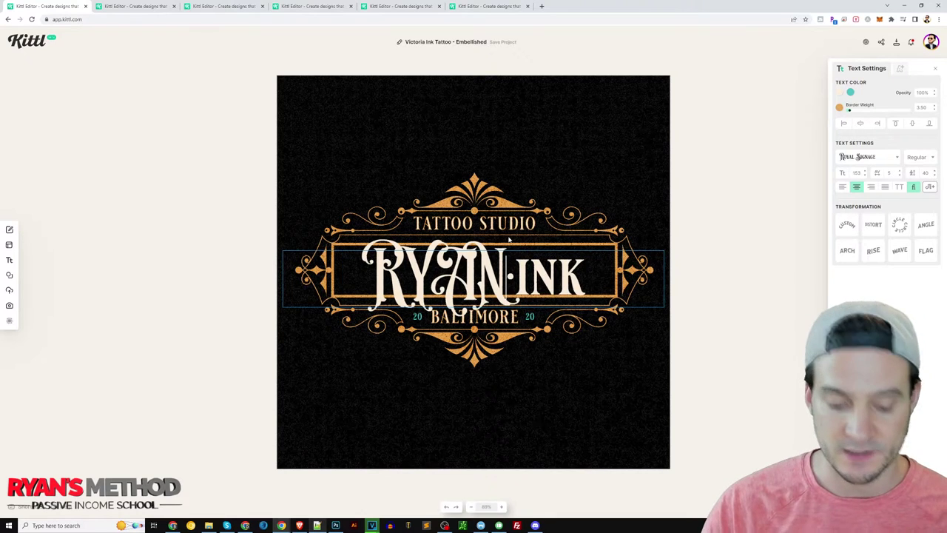
key("ctrl+a")
type("Ryan")
key("Escape")
left_click(747, 143)
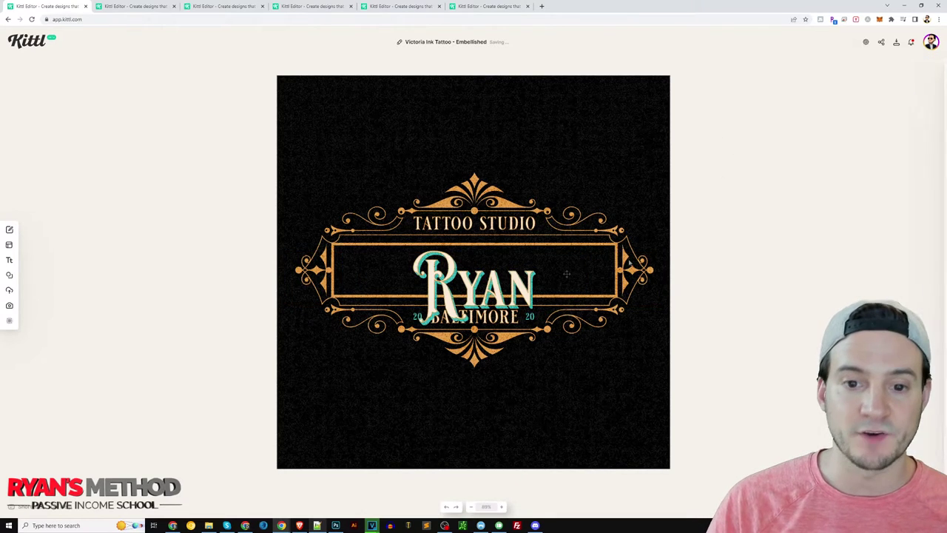
Step: Shrink the new headline text and centre it inside the ornamental rectangular frame
left_click(497, 281)
left_click_drag(668, 268, 548, 259)
left_click_drag(422, 262, 468, 271)
key("Escape")
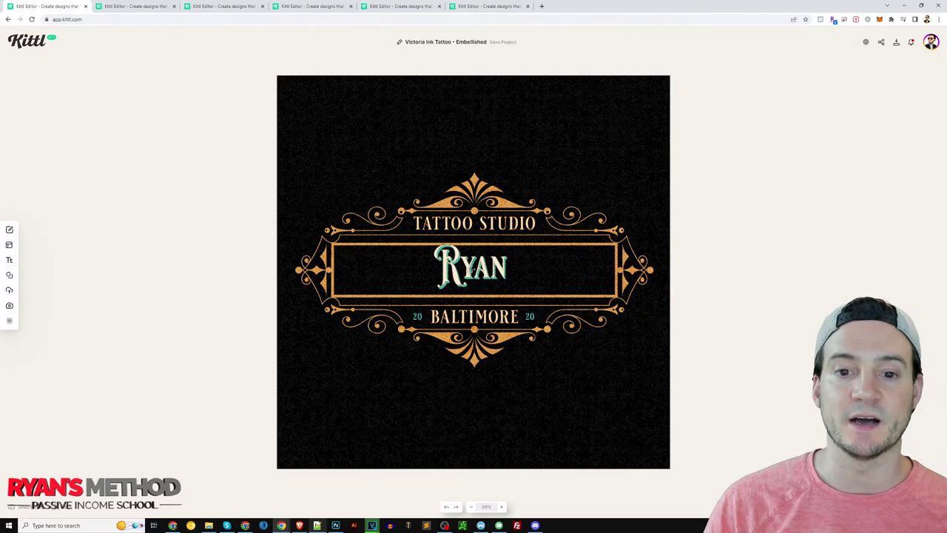
left_click(468, 271)
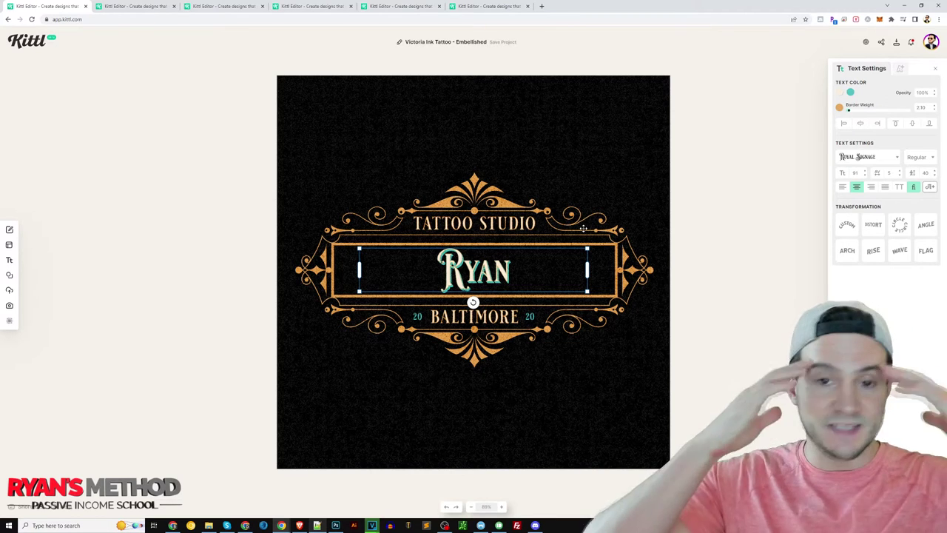
Step: Leave the logo editor, confirm abandoning the page, and open the T-Shirts design category
key("alt+Left")
left_click(498, 293)
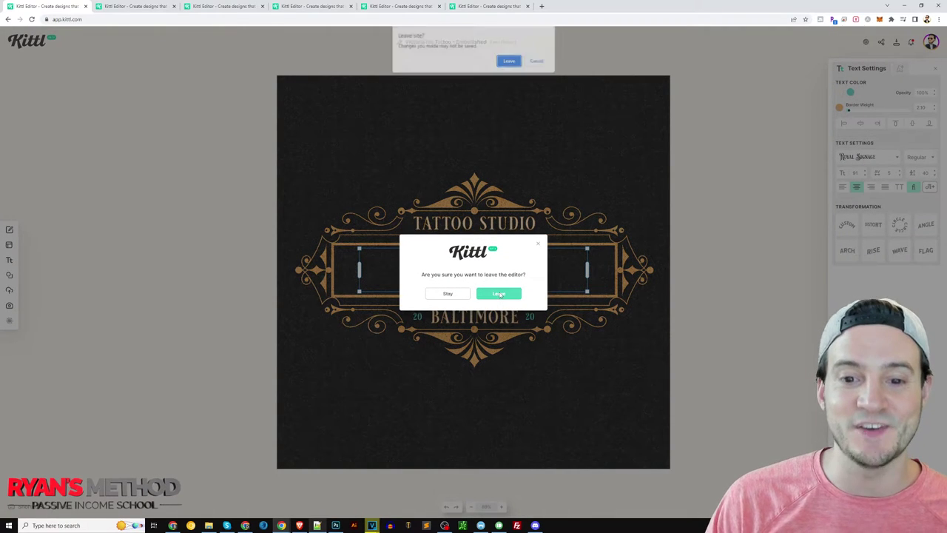
left_click(509, 61)
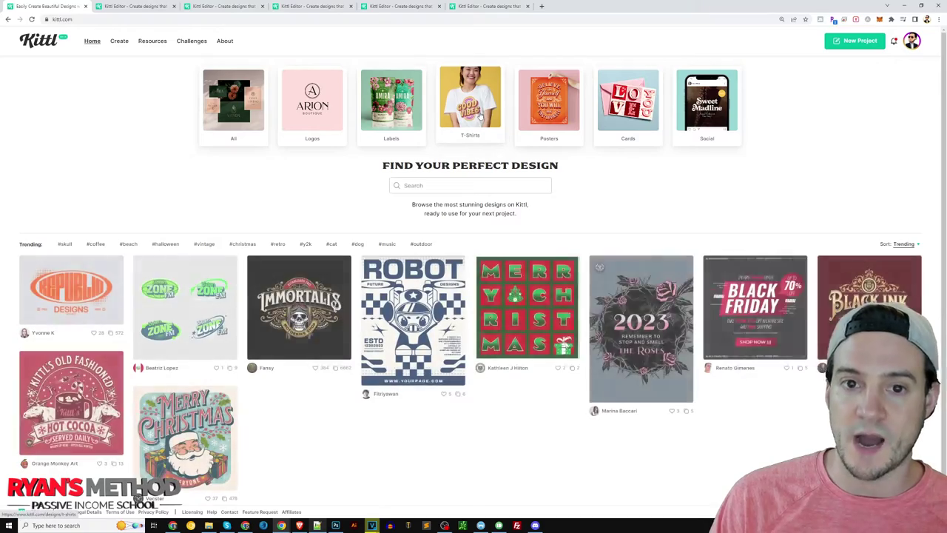
left_click(484, 118)
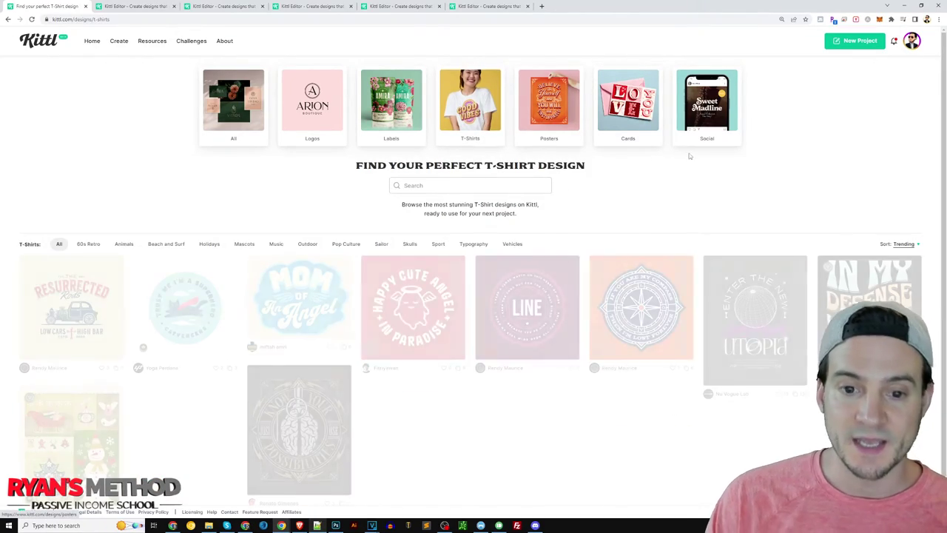
Step: Browse the T-shirt designs and view the details of the Meowy Catmas ugly Christmas sweater template
scroll(771, 158, "down", 3)
scroll(790, 157, "down", 5)
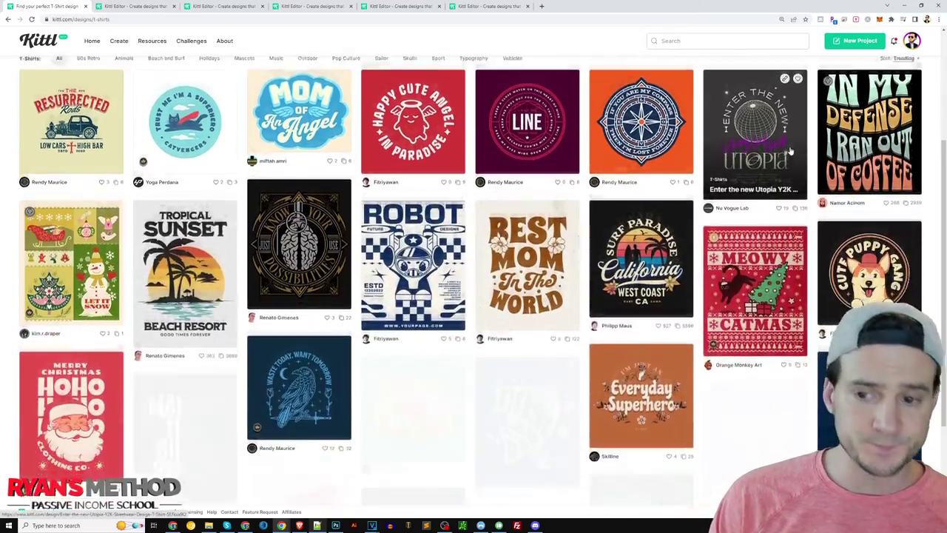
scroll(823, 184, "down", 4)
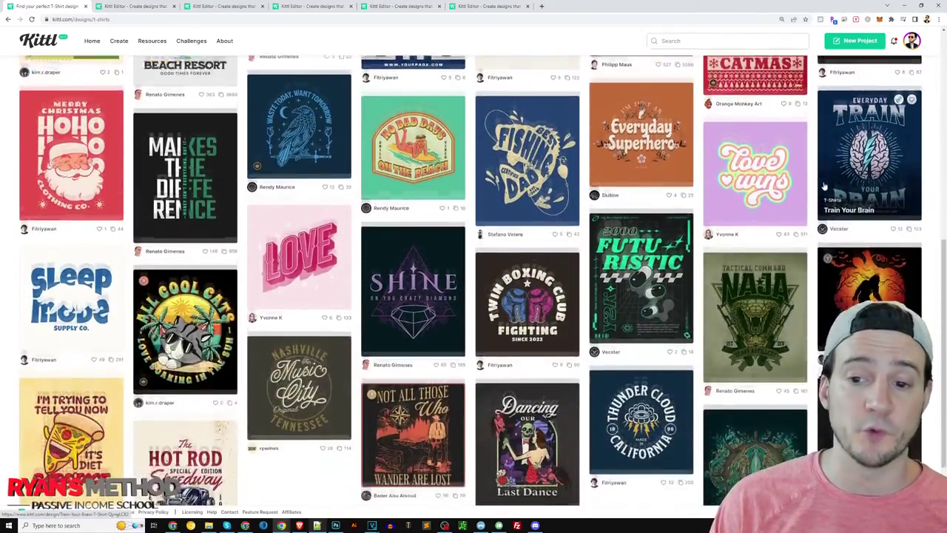
scroll(825, 148, "up", 7)
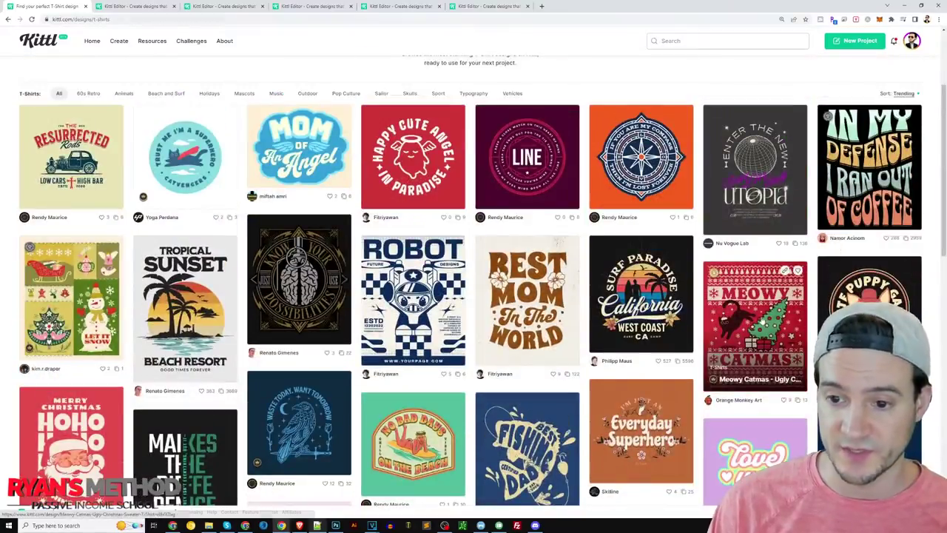
left_click(747, 347)
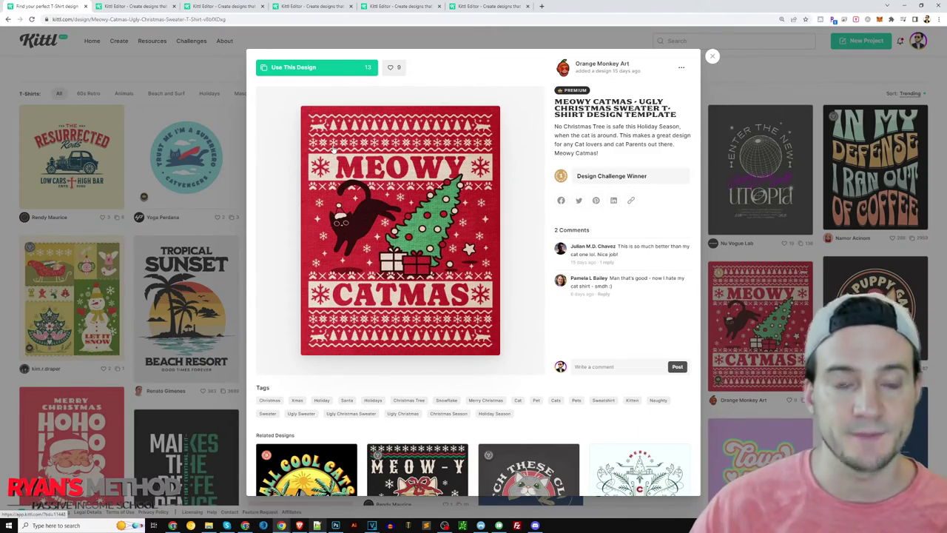
Step: Close the Meowy Catmas template details and switch to the open Hardgraft Elbow Grease project
left_click(151, 116)
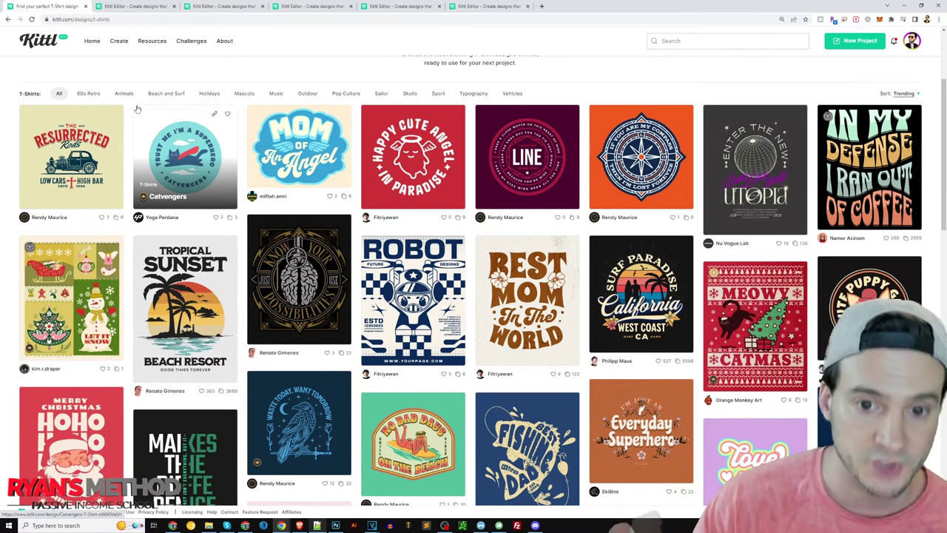
left_click(127, 8)
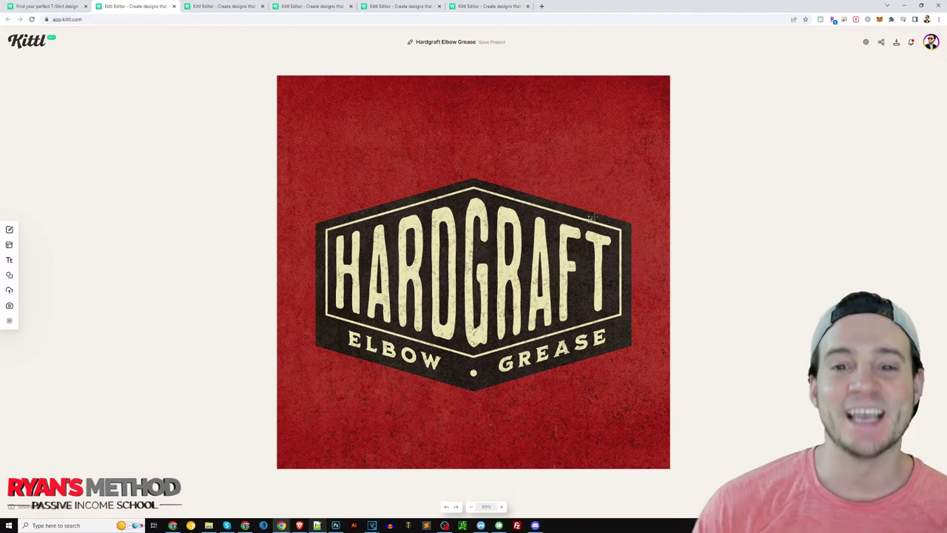
Step: Try moving the texture overlay on the Hardgraft badge, undo the move and clear the selection
left_click(570, 228)
left_click_drag(577, 266, 492, 244)
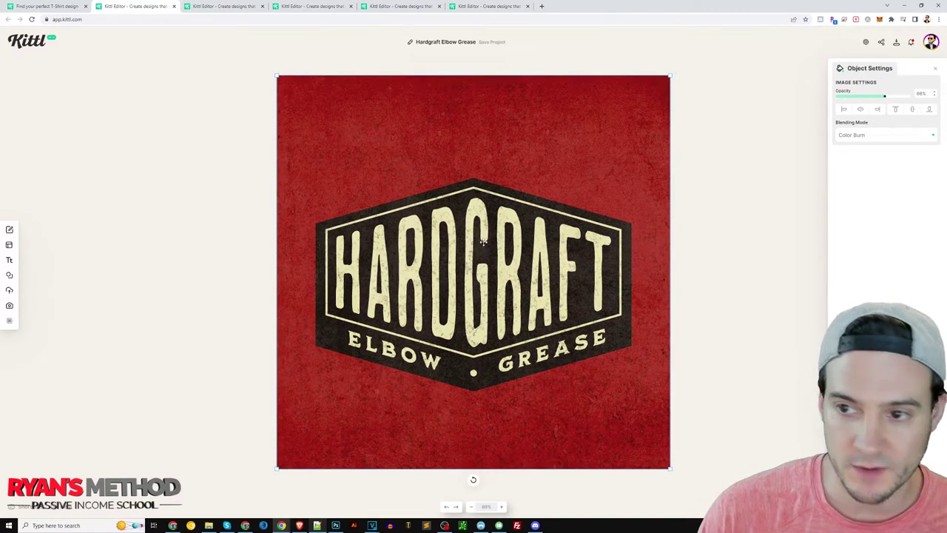
left_click(724, 182)
left_click(544, 229)
left_click_drag(550, 244, 574, 250)
key("ctrl+z")
left_click(761, 230)
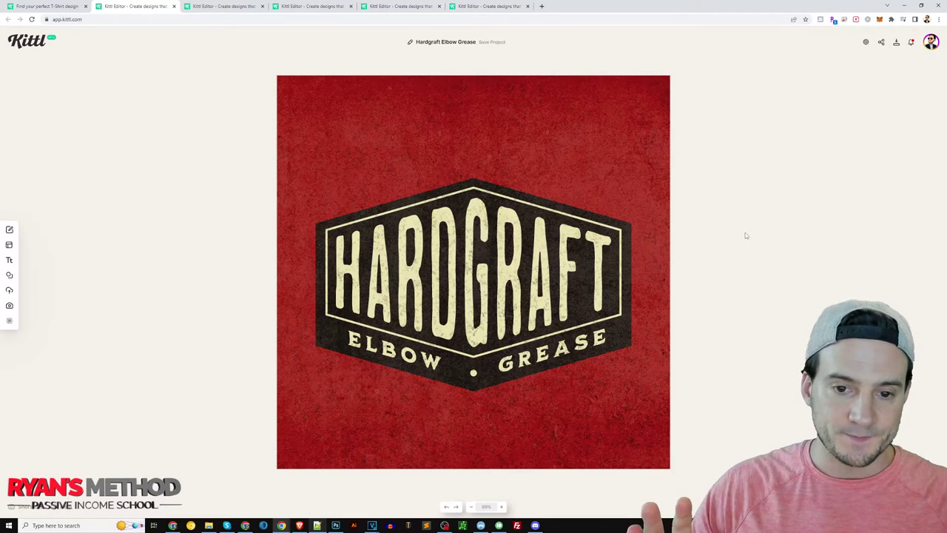
Step: Capture a screenshot region of about 975 x 579 pixels around the Hardgraft badge and copy it
key("Print")
left_click_drag(296, 177, 656, 392)
left_click_drag(614, 354, 613, 352)
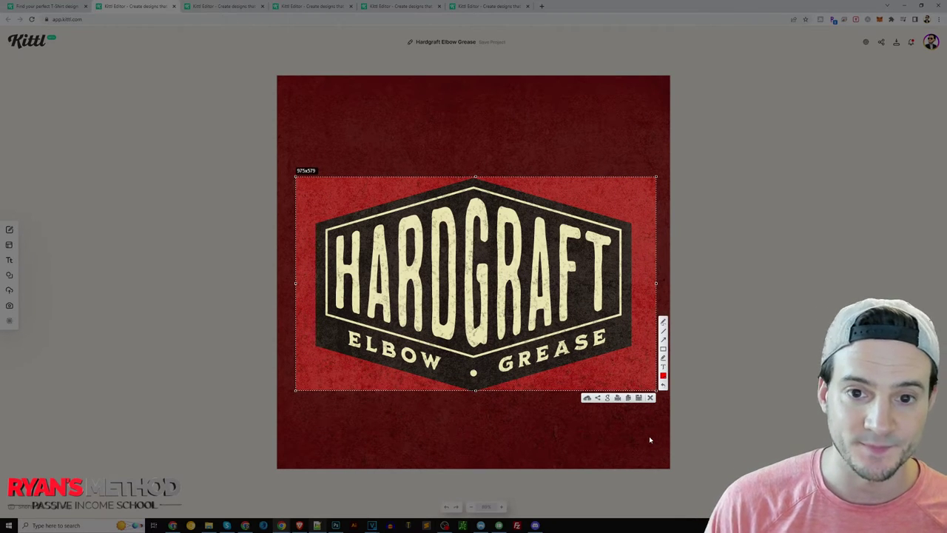
key("ctrl+c")
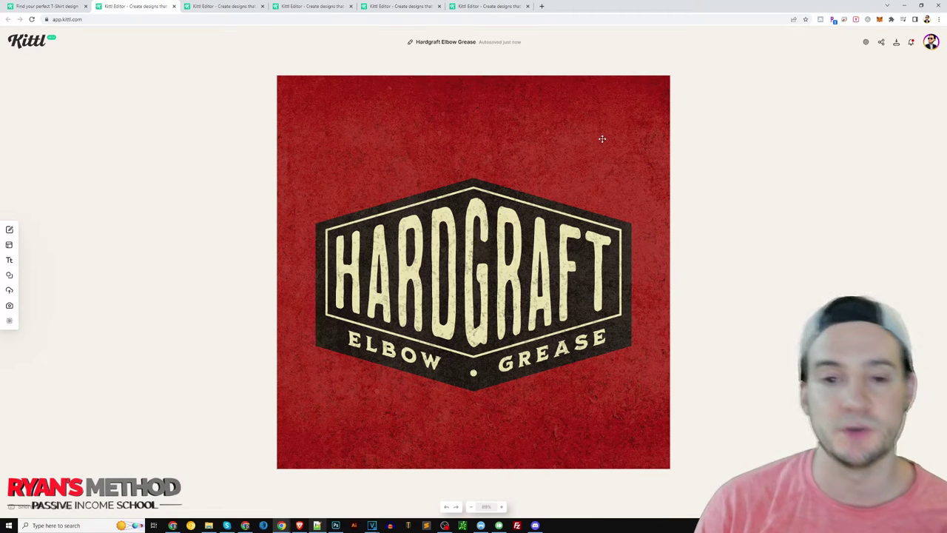
Step: Remove the Color Burn texture image covering the canvas and select the HARDGRAFT text beneath it
left_click(529, 165)
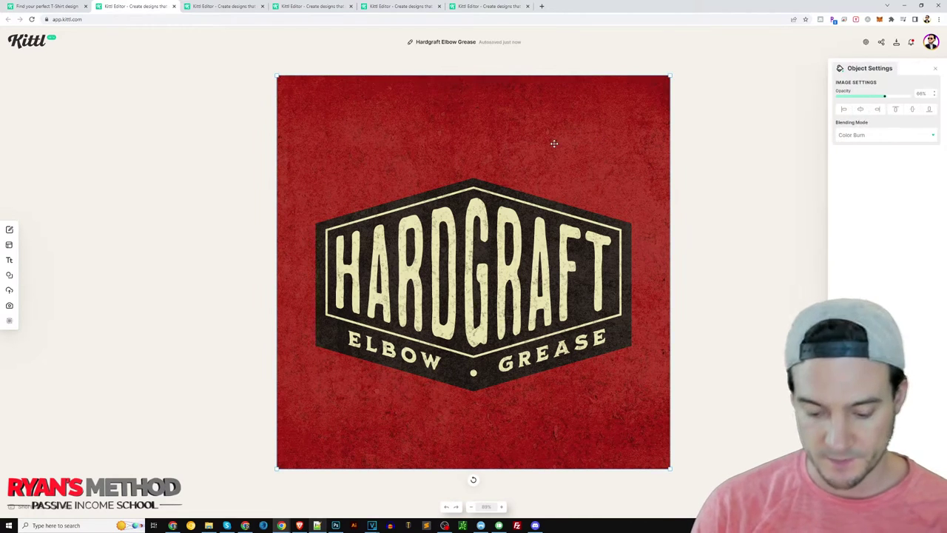
double_click(473, 226)
left_click(477, 235)
double_click(483, 244)
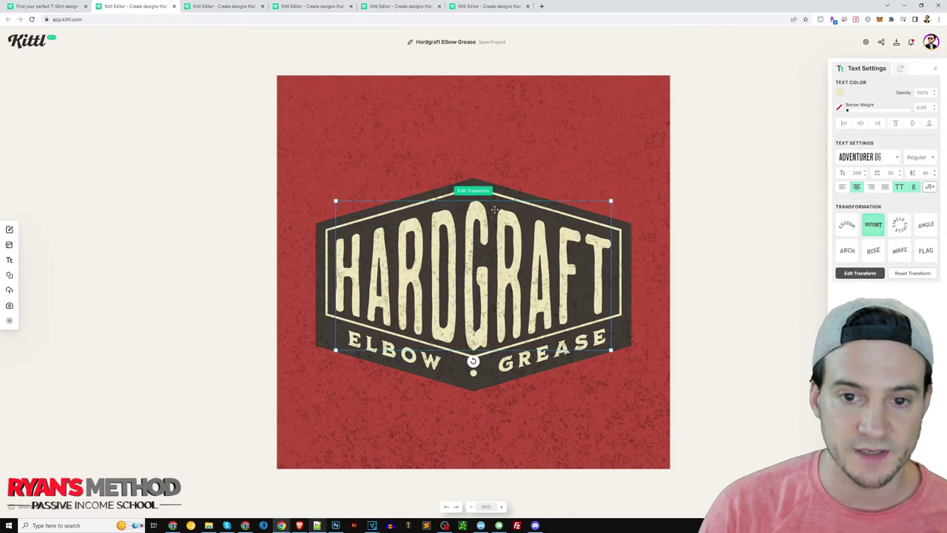
Step: Move the HARDGRAFT text down off the badge, and shift the dark hexagon and its cream outline to the canvas's upper edge
left_click(477, 190)
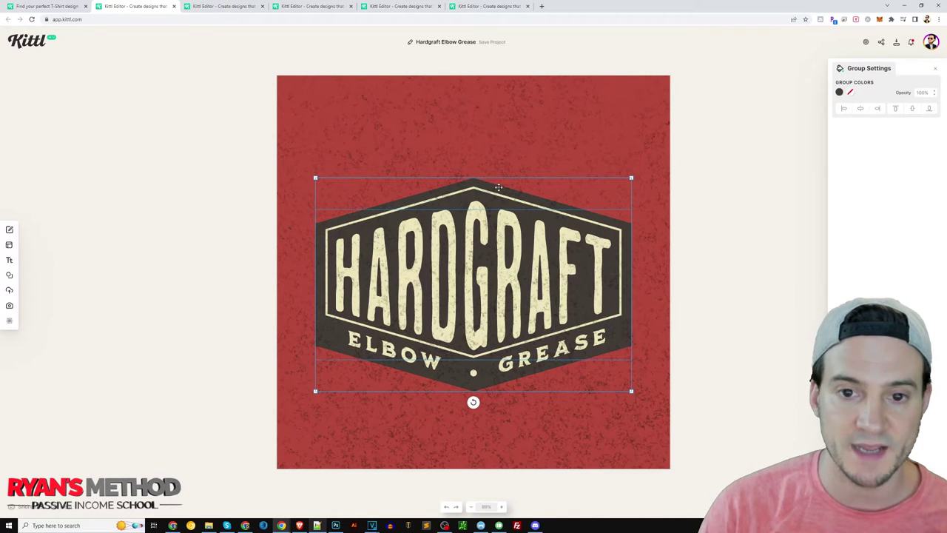
double_click(510, 227)
left_click(509, 226)
double_click(509, 226)
left_click_drag(509, 226, 524, 384)
left_click_drag(508, 252, 499, 154)
double_click(512, 200)
left_click_drag(512, 200, 511, 124)
Step: Reposition the ELBOW, GREASE and HARDGRAFT texts on the relocated hexagon to reassemble the badge, leaving out the dot
left_click_drag(549, 346, 537, 224)
left_click_drag(399, 347, 407, 228)
left_click_drag(540, 449, 534, 367)
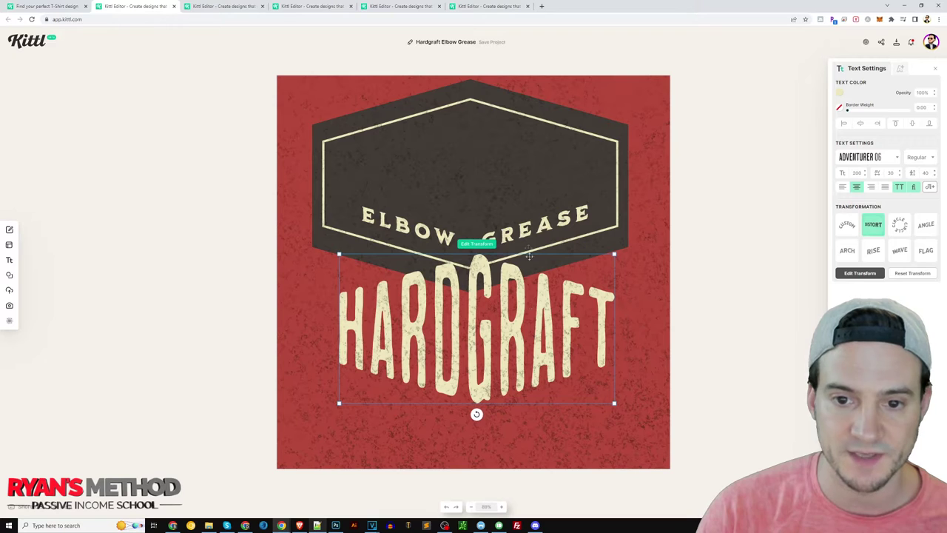
left_click(533, 251)
left_click_drag(405, 220, 406, 260)
left_click_drag(408, 293, 409, 137)
left_click(728, 254)
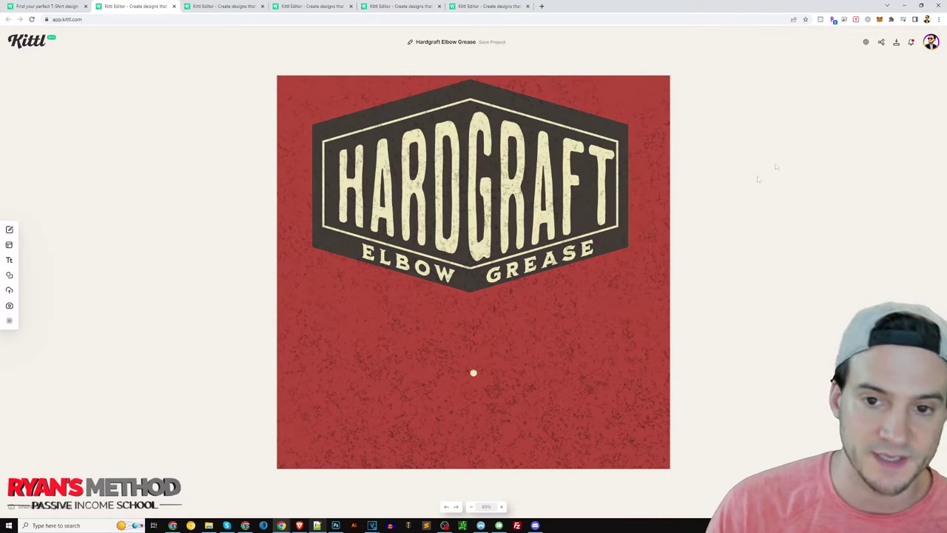
Step: Turn on Remove Background in the Hardgraft design's download options and close them
left_click(896, 43)
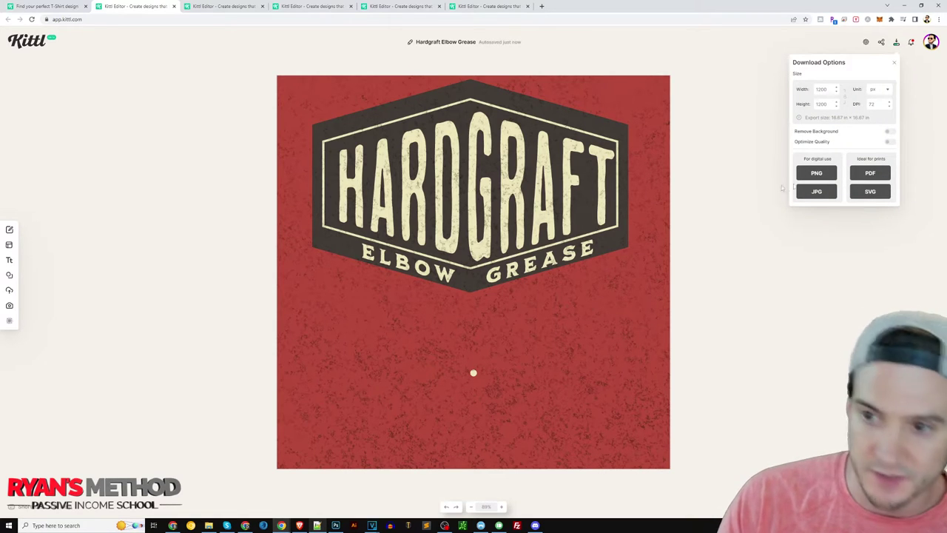
left_click(888, 131)
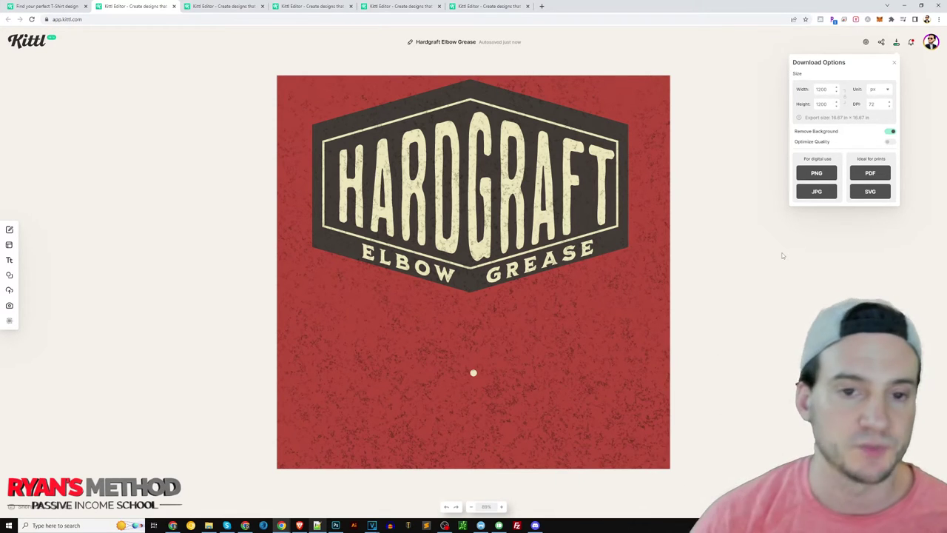
left_click(180, 41)
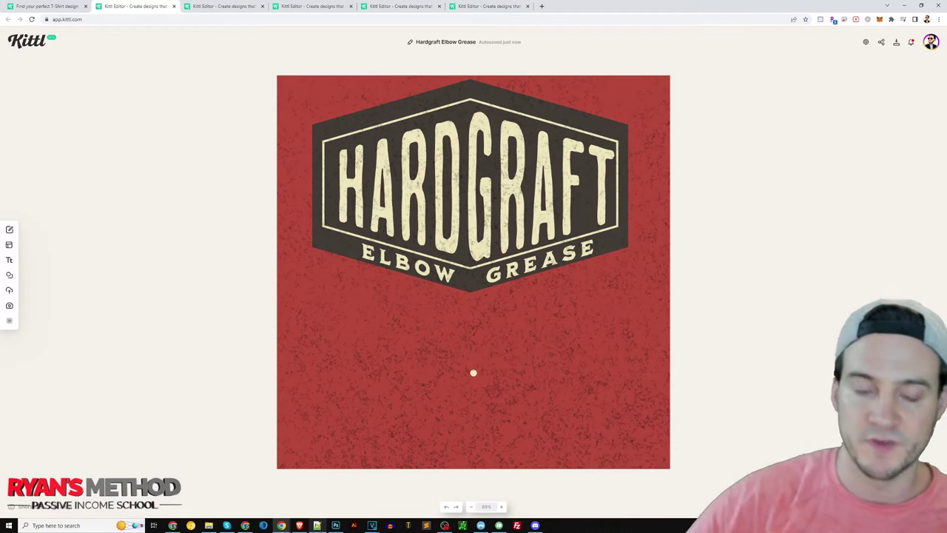
Step: Switch to the Warrior Gaming Center - Knight design and select the knight illustration
left_click(222, 11)
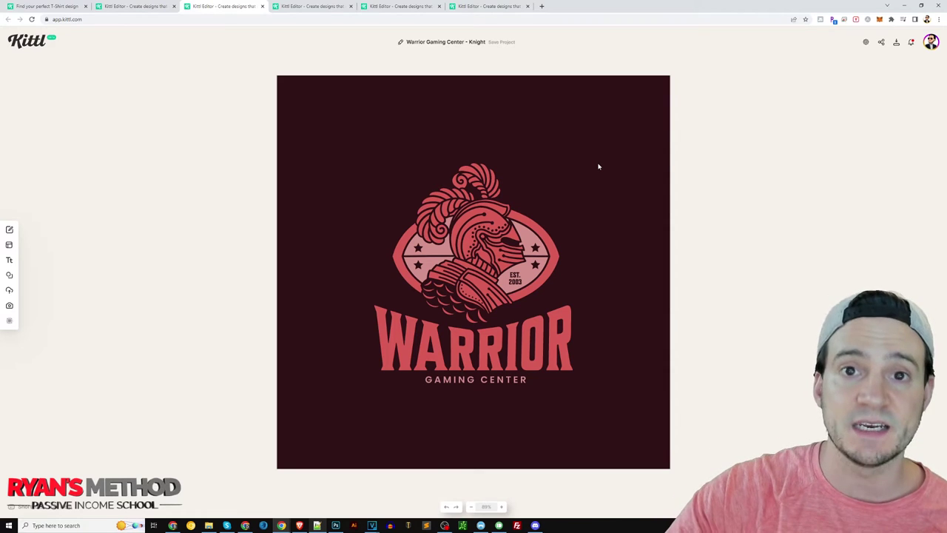
left_click(487, 211)
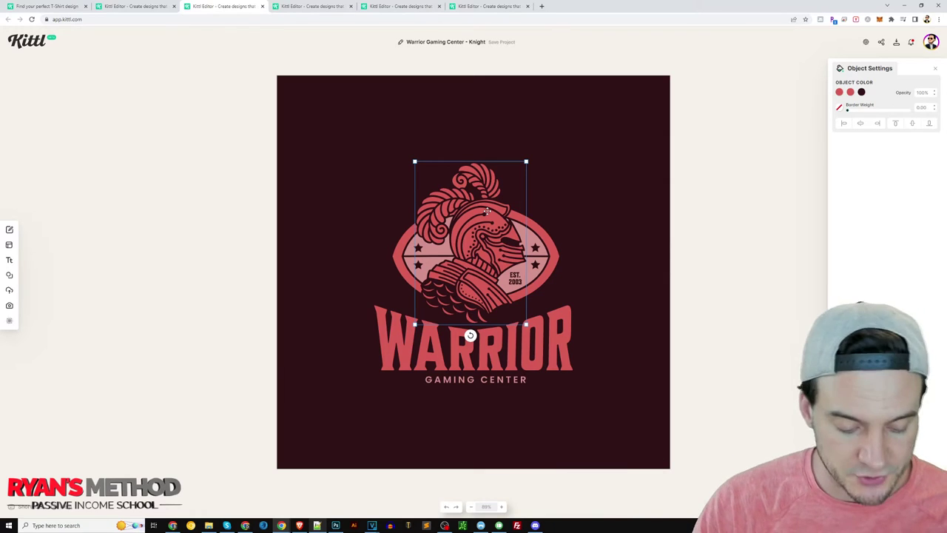
Step: Search Google for "complimentary colors" in a new browser tab and browse the image results for color wheels
key("ctrl+t")
type("complimentary color")
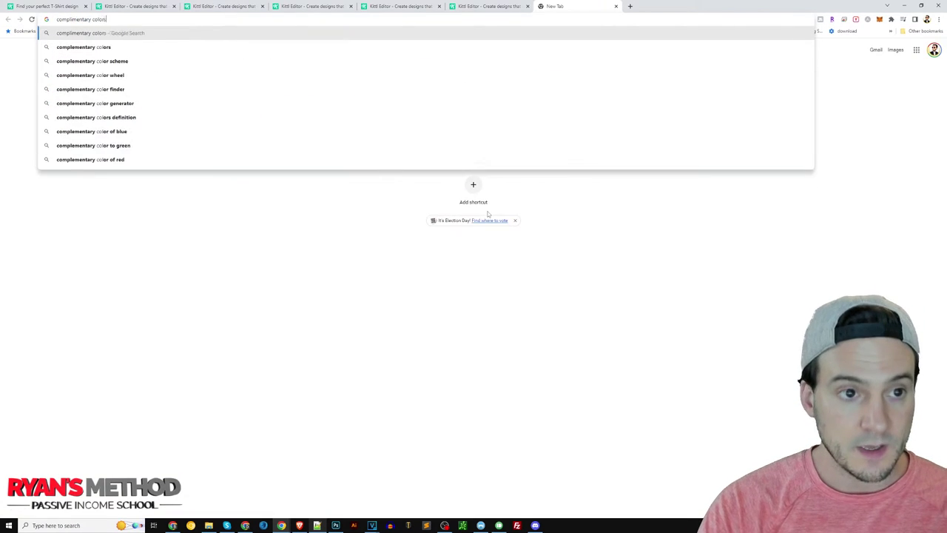
type("s")
key("Return")
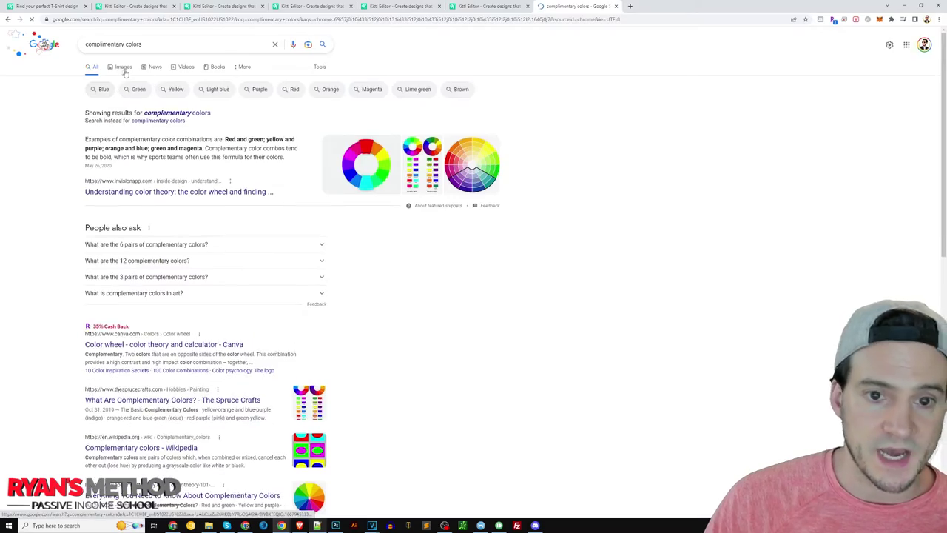
left_click(122, 67)
scroll(208, 215, "down", 2)
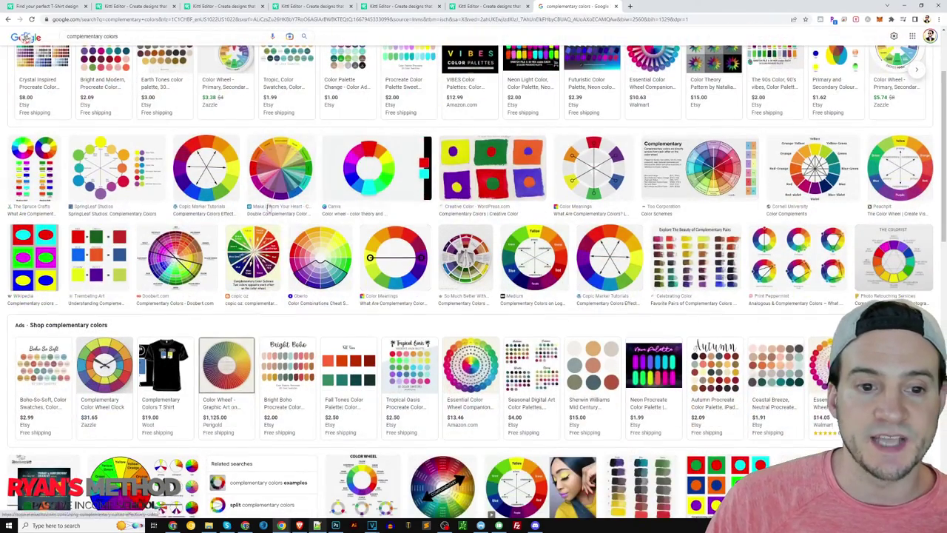
left_click(253, 259)
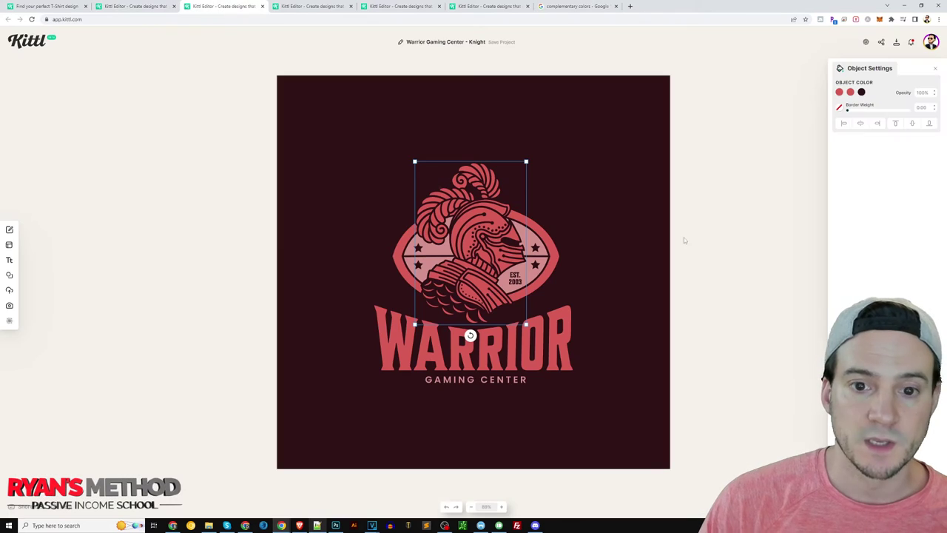
Step: Return to the Warrior design in Kittl and set its canvas background color to white
left_click(732, 235)
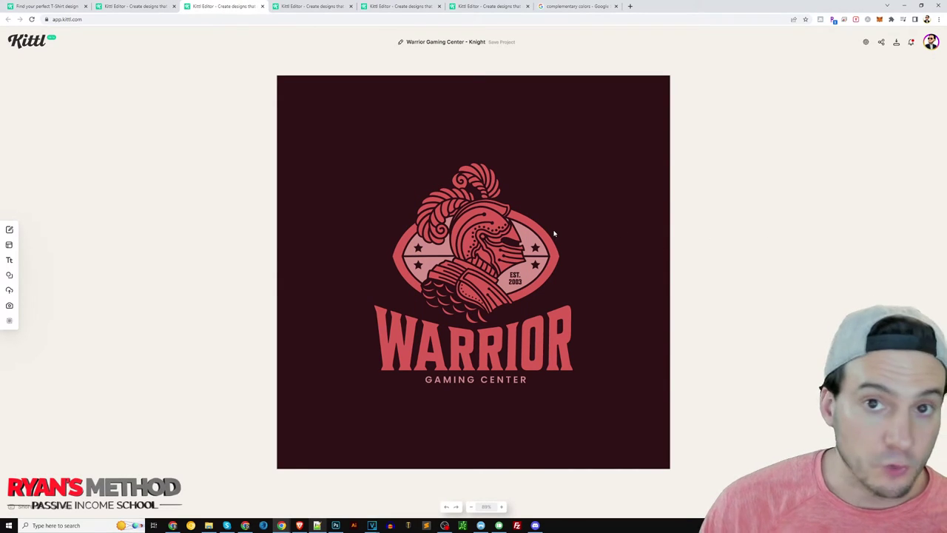
left_click(535, 230)
left_click(647, 127)
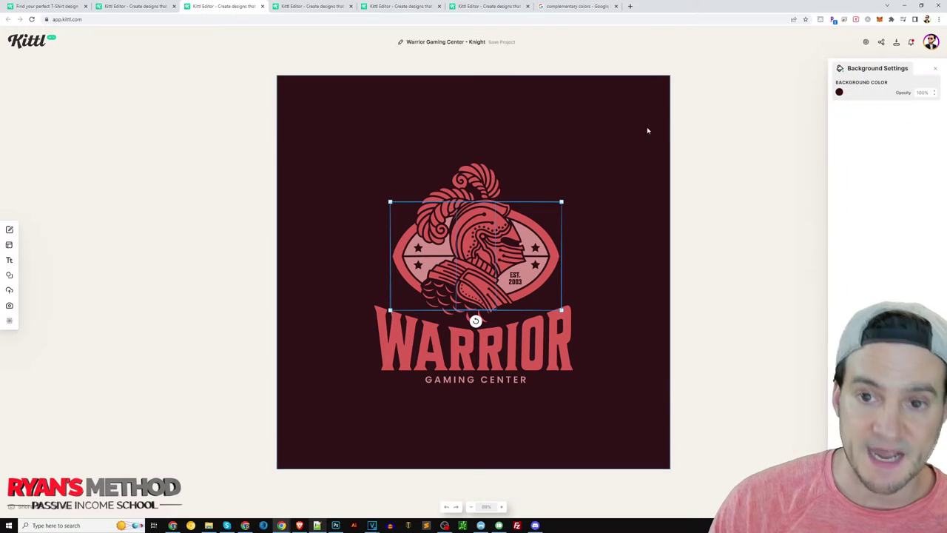
left_click(839, 92)
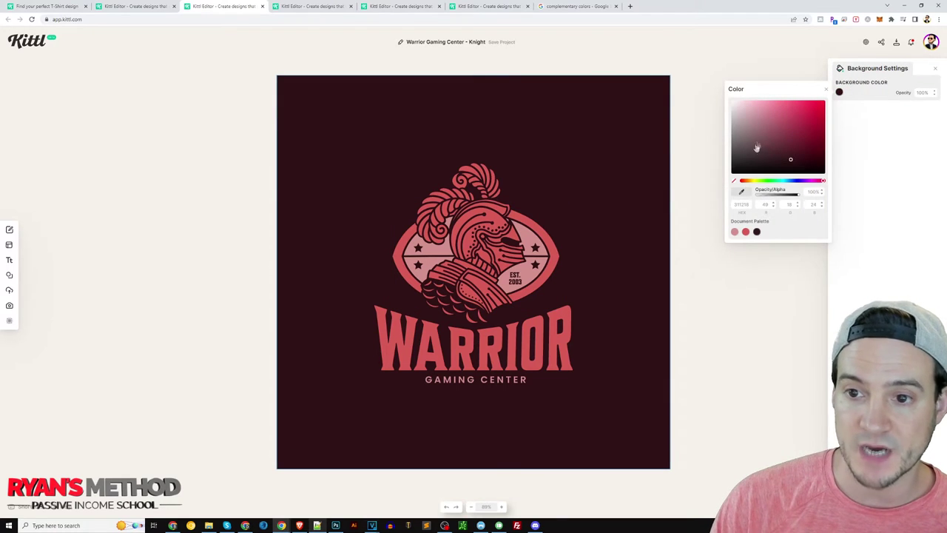
left_click(767, 232)
left_click(802, 325)
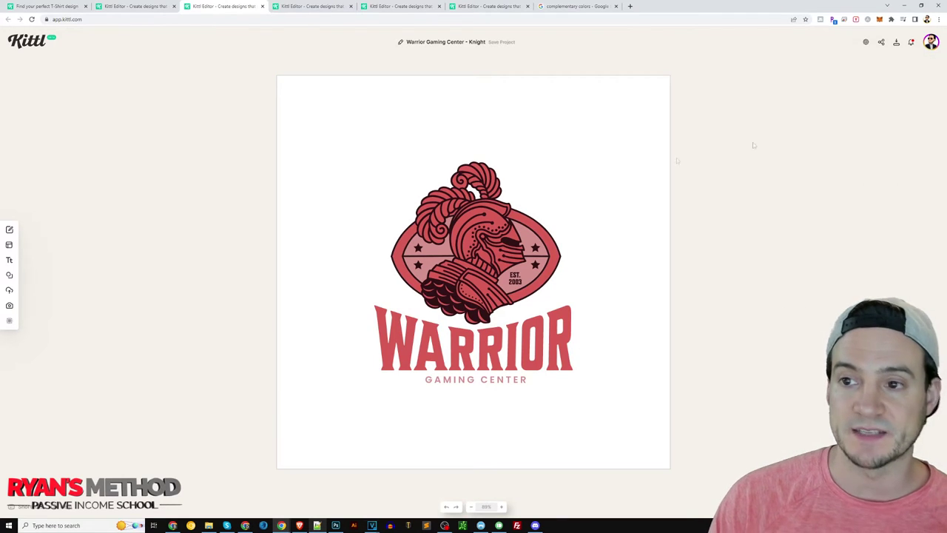
Step: Try a black (000000) canvas background on the Warrior design and return it to white
left_click(839, 93)
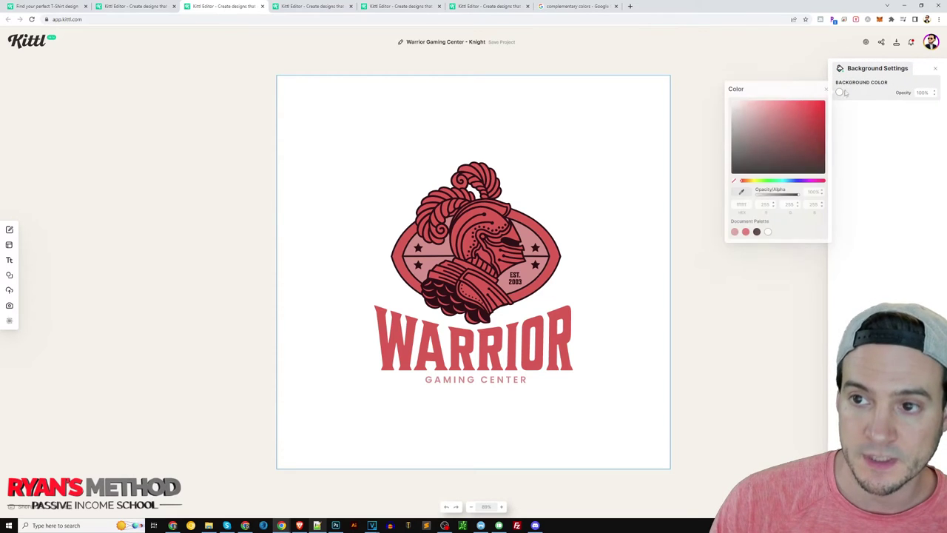
left_click_drag(740, 123, 806, 155)
left_click_drag(807, 163, 707, 185)
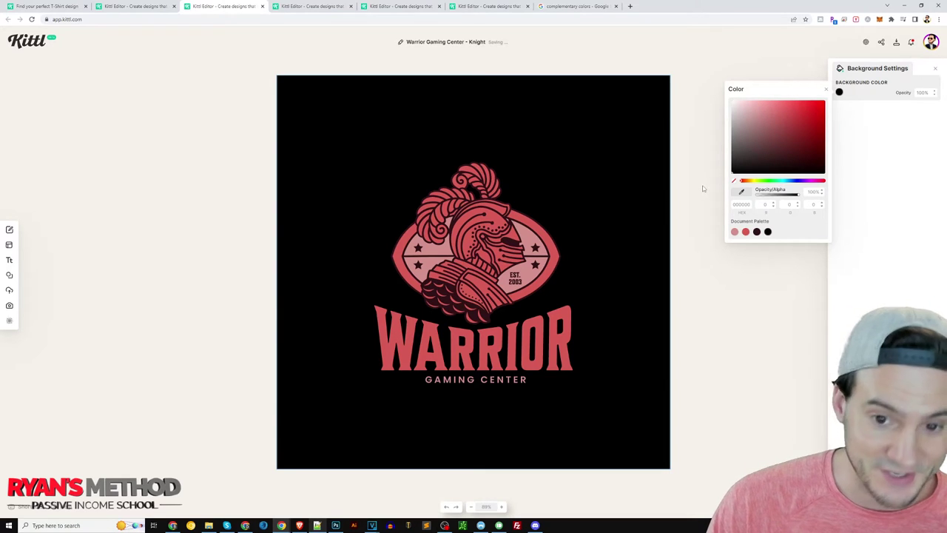
left_click_drag(732, 171, 732, 93)
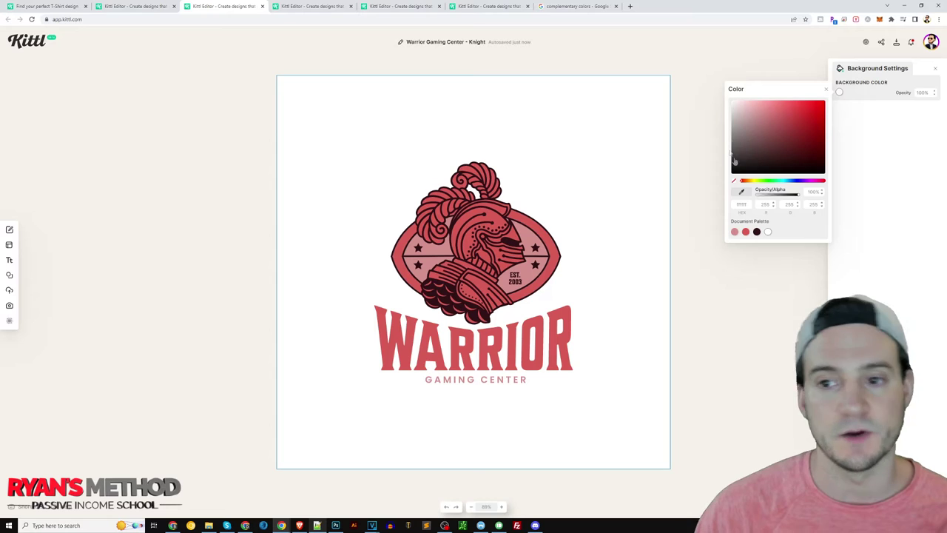
left_click(745, 301)
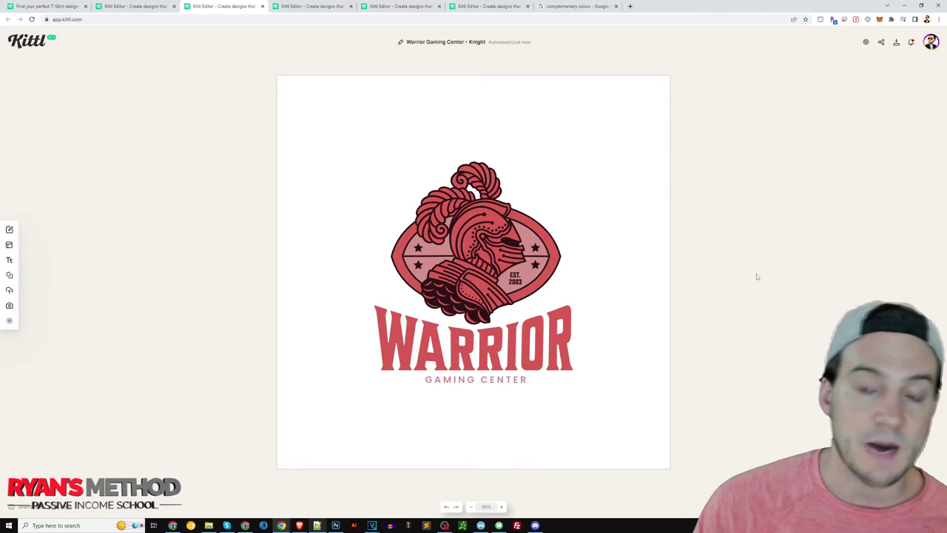
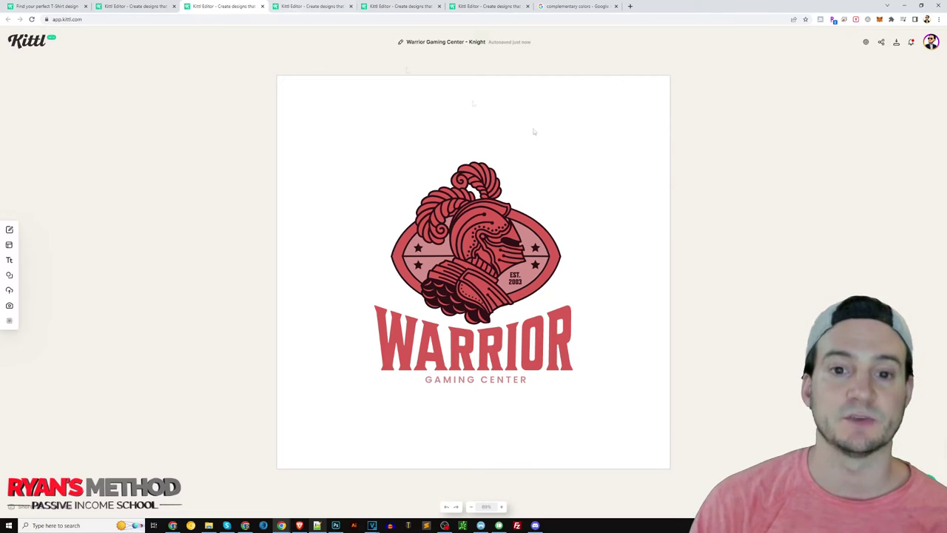
Step: Recolor the red border of the oval badge behind the knight to black (000000)
left_click(520, 216)
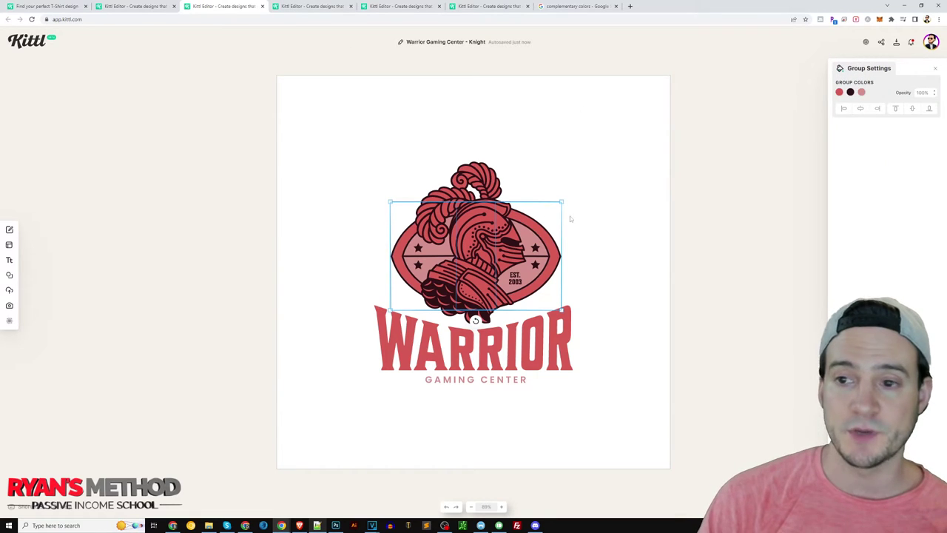
left_click(839, 92)
left_click(769, 148)
left_click_drag(767, 150, 688, 209)
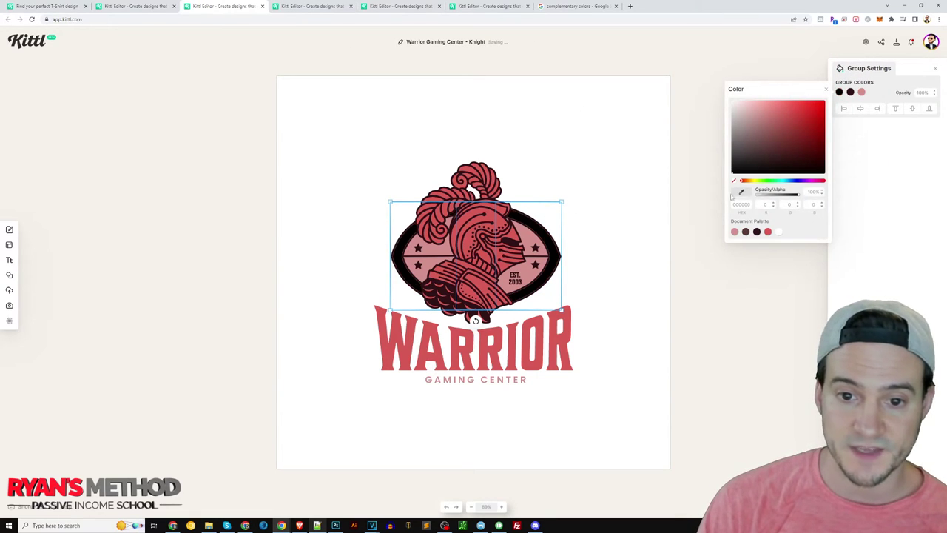
Step: Recolor the knight's helmet and armor, leaving the plume as is, to bright cyan (00FFF8)
double_click(481, 227)
left_click(850, 92)
mouse_move(775, 145)
left_mouse_down()
mouse_move(777, 131)
mouse_move(815, 122)
mouse_move(833, 103)
left_mouse_up()
left_click(794, 180)
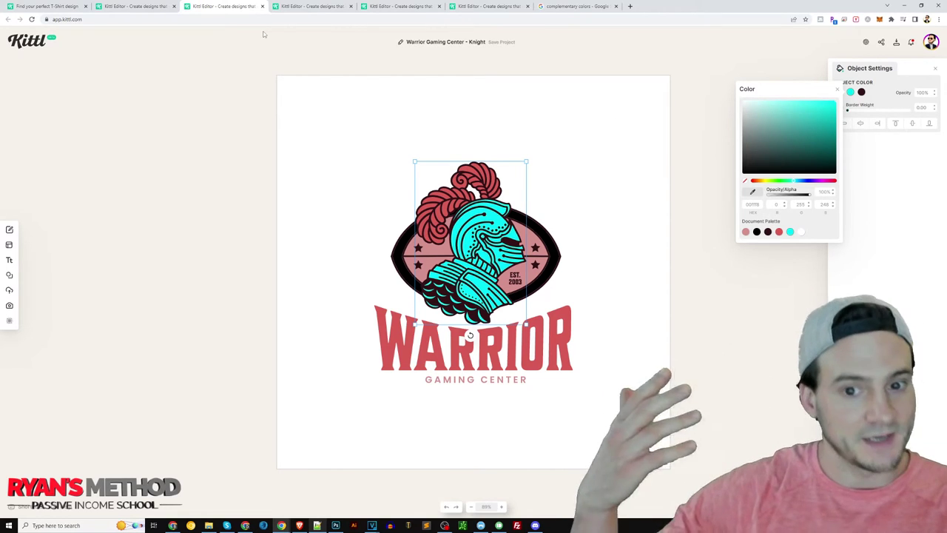
Step: Switch to the "Do small things with great love" design and change the SMALL text's typeface to Alex Brush
left_click(304, 9)
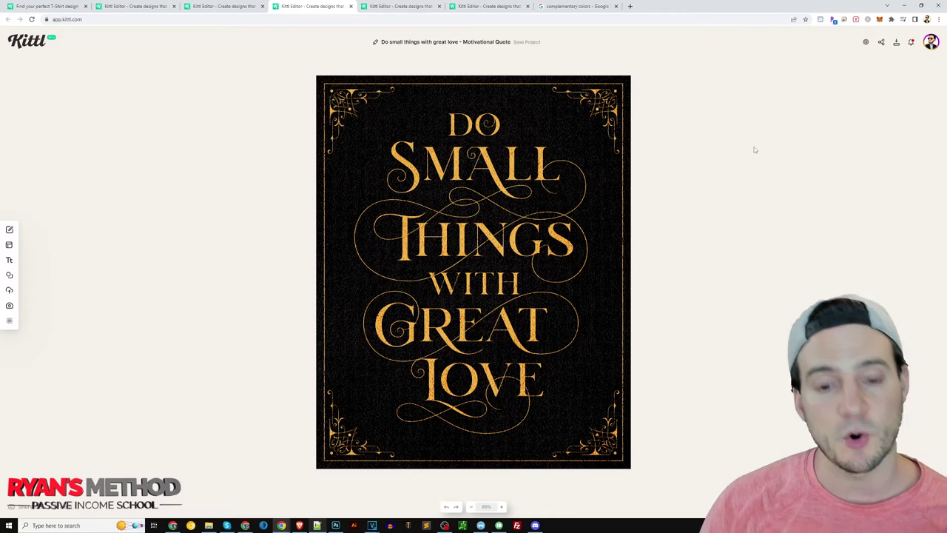
left_click(527, 180)
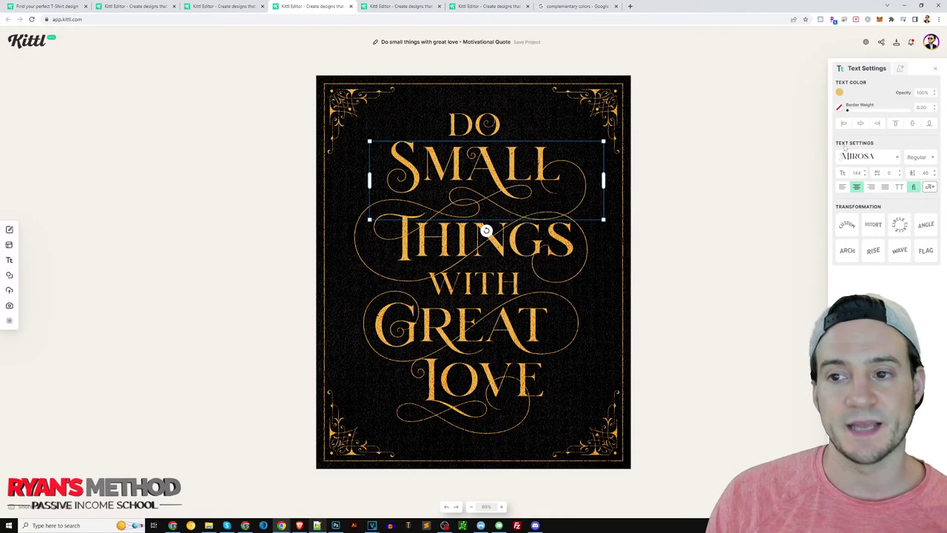
left_click(870, 156)
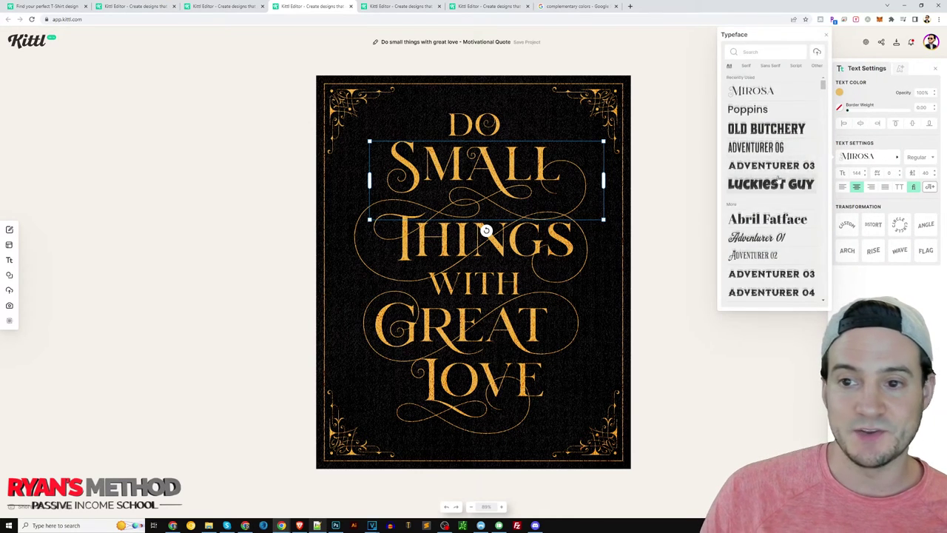
scroll(778, 177, "down", 6)
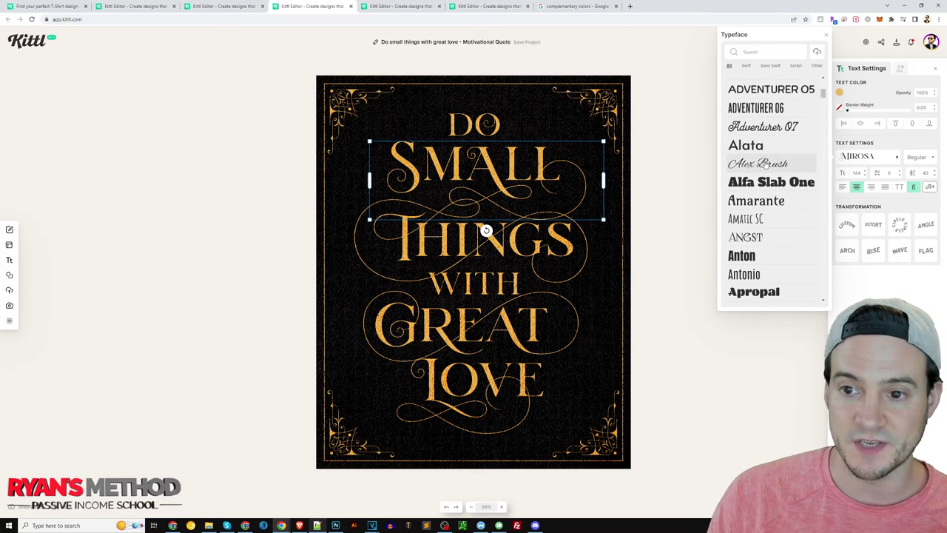
left_click(766, 164)
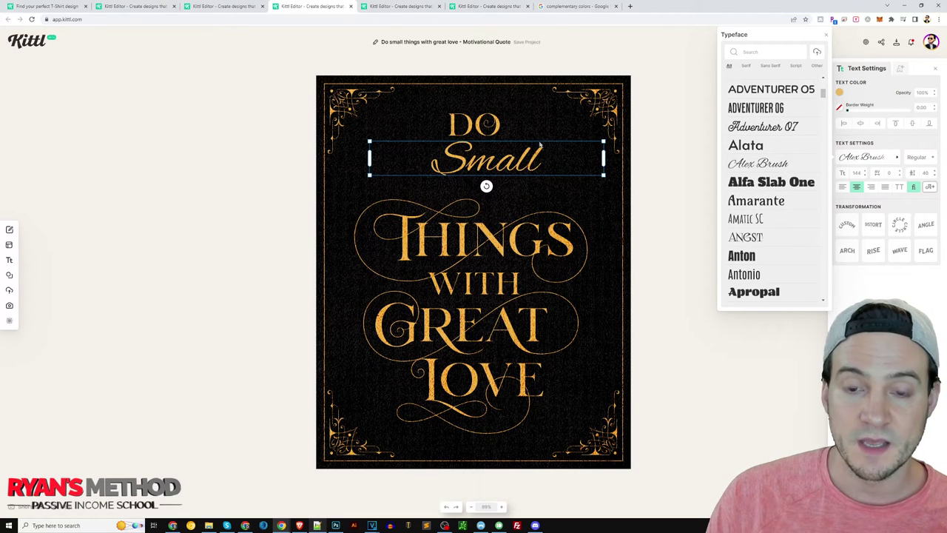
left_click(575, 182)
left_click(575, 183)
left_click(526, 167)
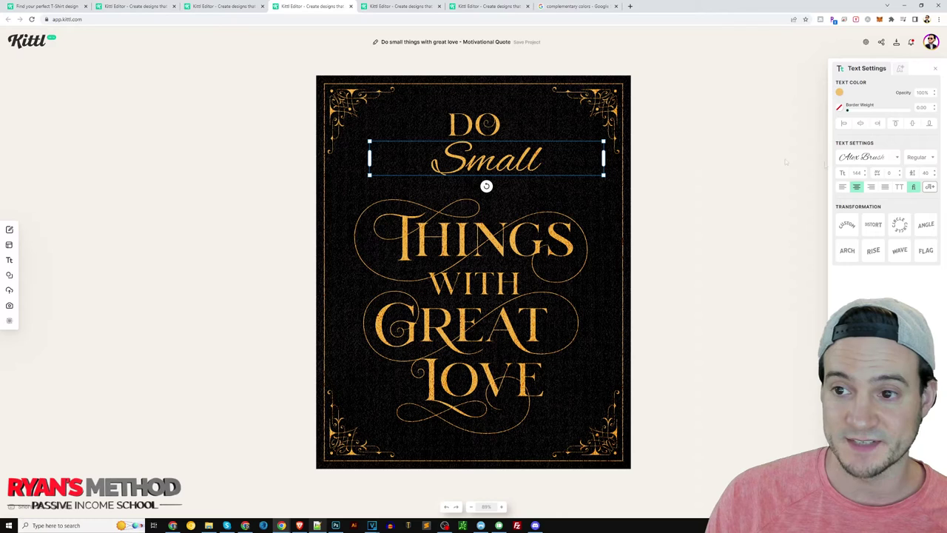
Step: Change the THINGS text's typeface to Alex Brush
left_click(861, 162)
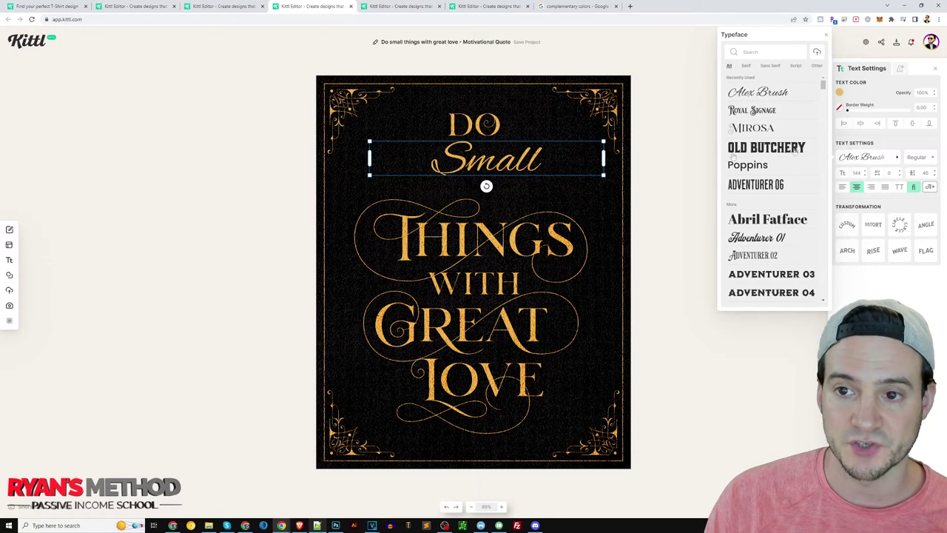
left_click(537, 221)
left_click(537, 220)
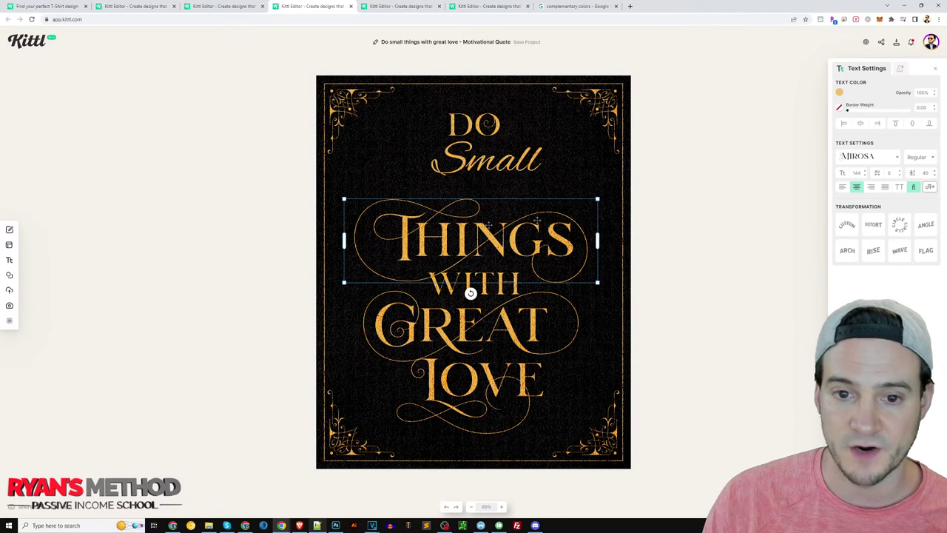
left_click(863, 162)
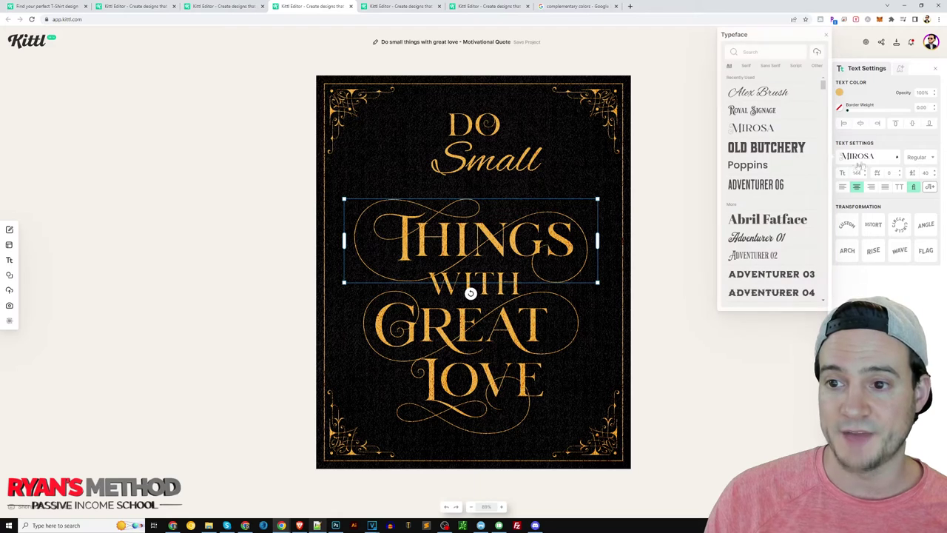
left_click(758, 92)
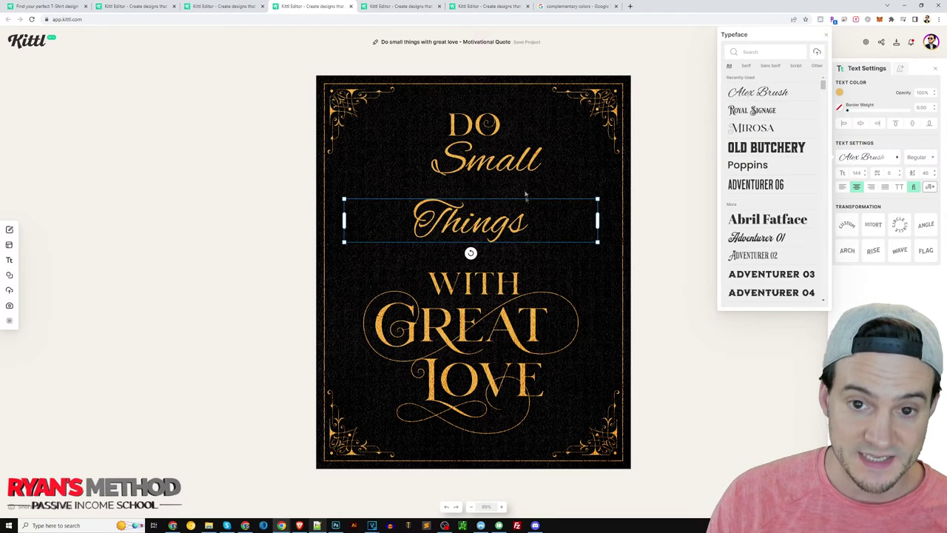
Step: Move the Small and Things texts slightly lower and center them between DO and WITH
left_click_drag(518, 159, 508, 169)
left_click_drag(473, 220, 481, 229)
left_click(582, 170)
Step: Change the DO text's typeface to Alex Brush
left_click(473, 125)
left_click(865, 156)
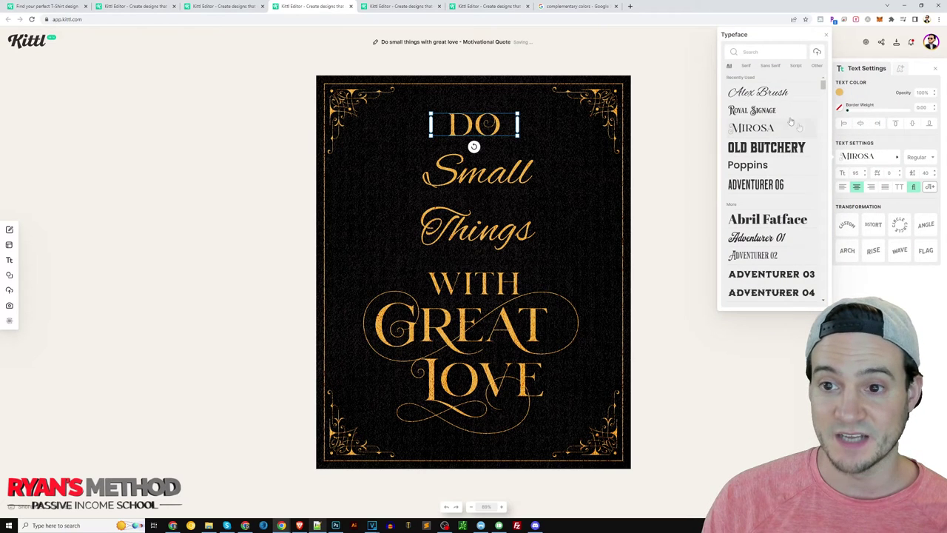
left_click(758, 92)
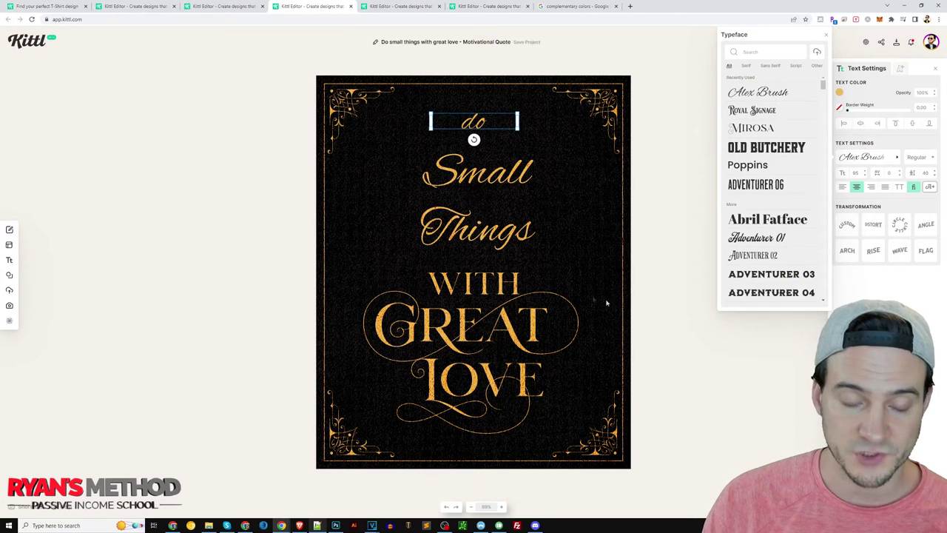
Step: Change the GREAT text's typeface to Alex Brush
left_click(503, 321)
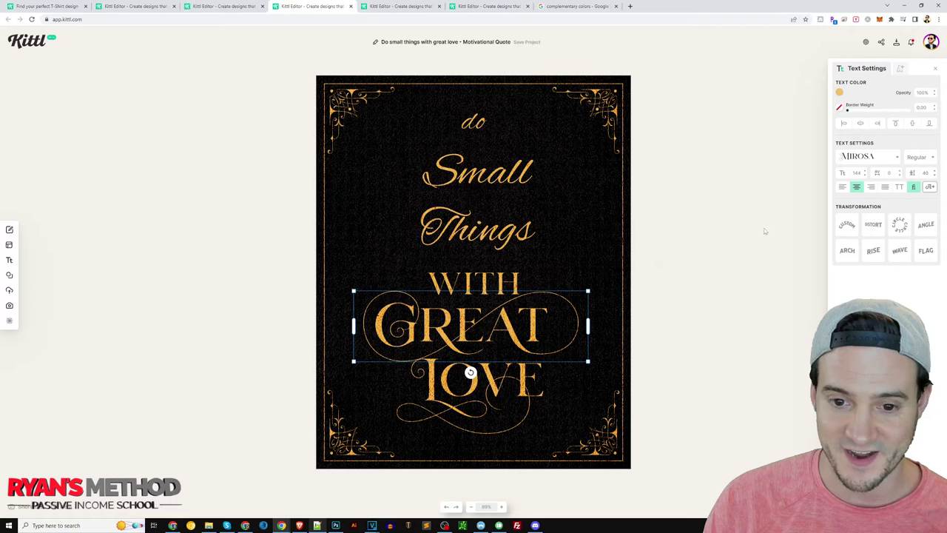
left_click(886, 159)
left_click(760, 93)
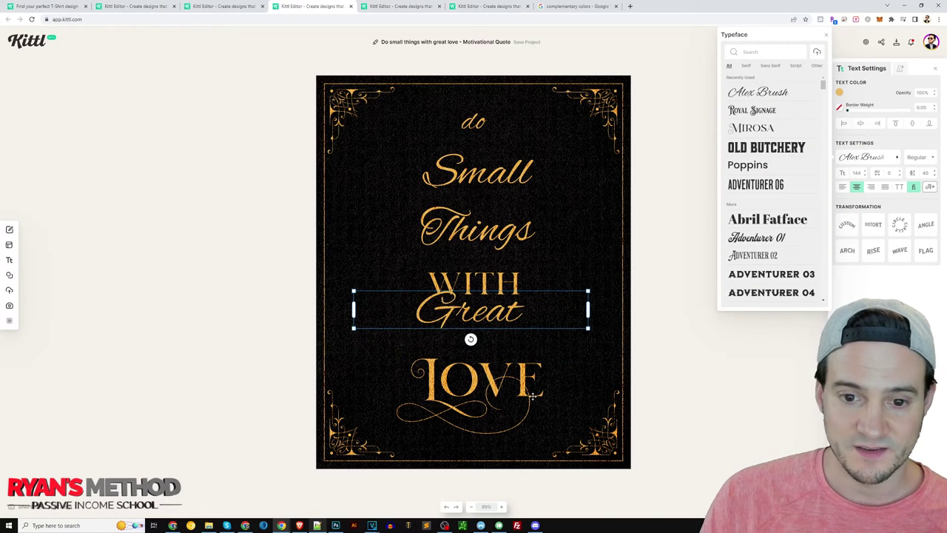
Step: Move the Great text down between WITH and LOVE, undoing the accidental shift of the ornamental frame
left_click(531, 349)
left_click_drag(574, 292, 573, 308)
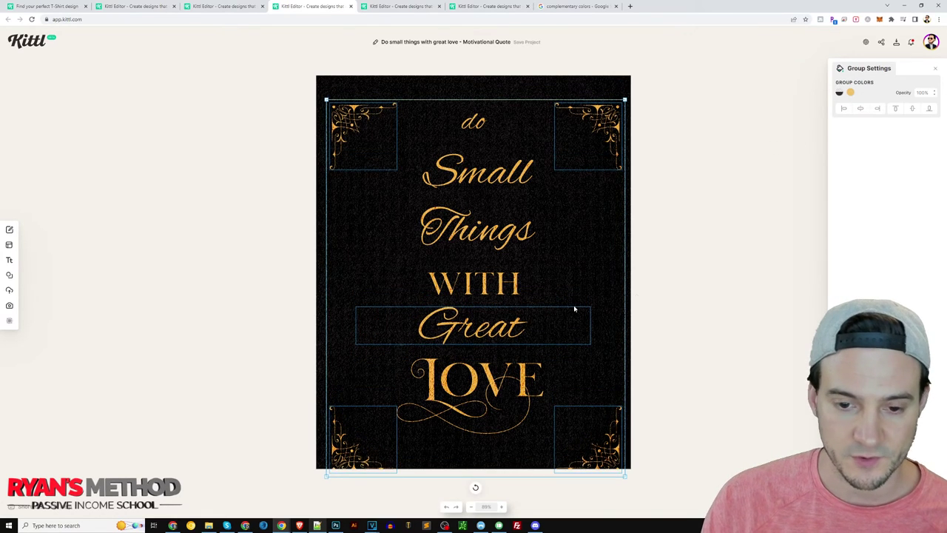
key("ctrl+z")
key("ctrl+z")
key("ctrl+z")
key("ctrl+z")
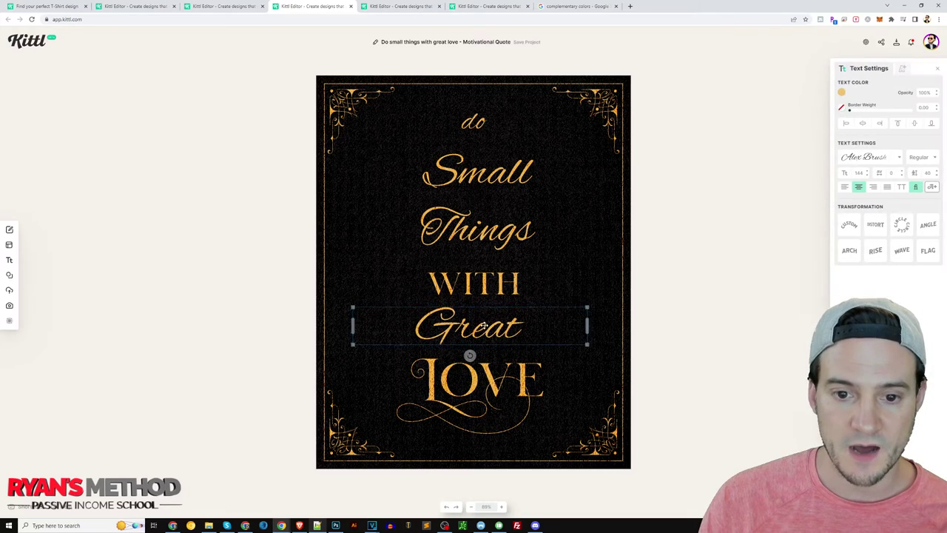
Step: Change the LOVE text's typeface to Alex Brush
left_click(861, 156)
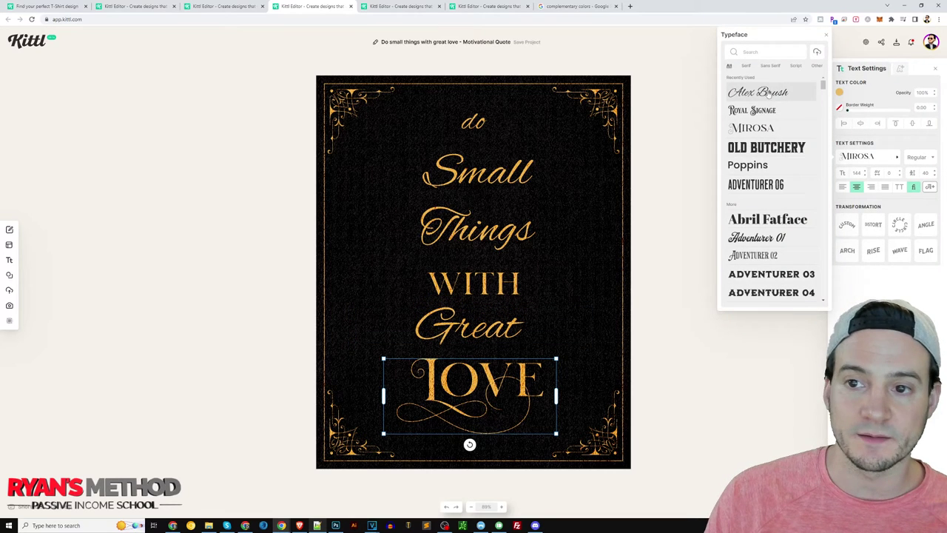
left_click(757, 91)
key("Escape")
left_click(688, 300)
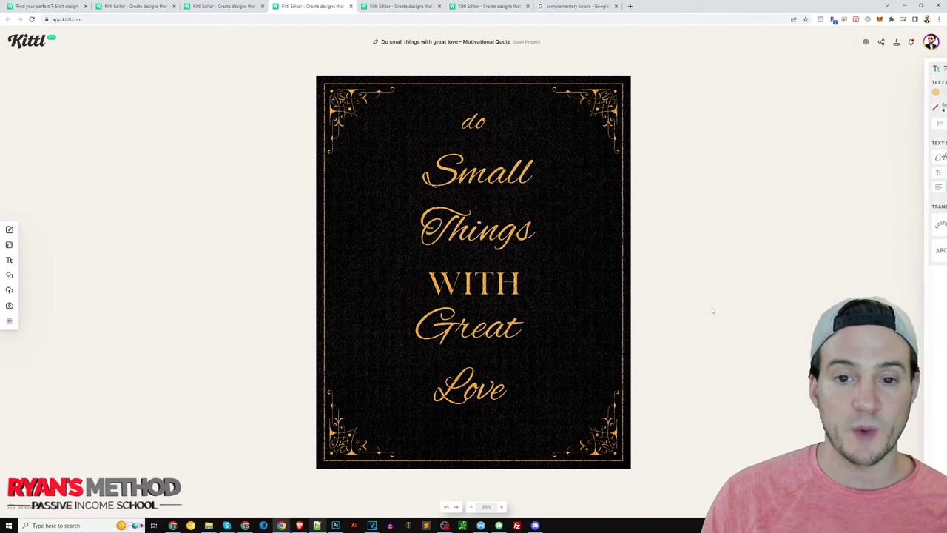
Step: Move the Great and Love texts slightly lower to even out the spacing below WITH
left_click_drag(492, 331, 492, 336)
left_click(492, 391)
left_click(666, 292)
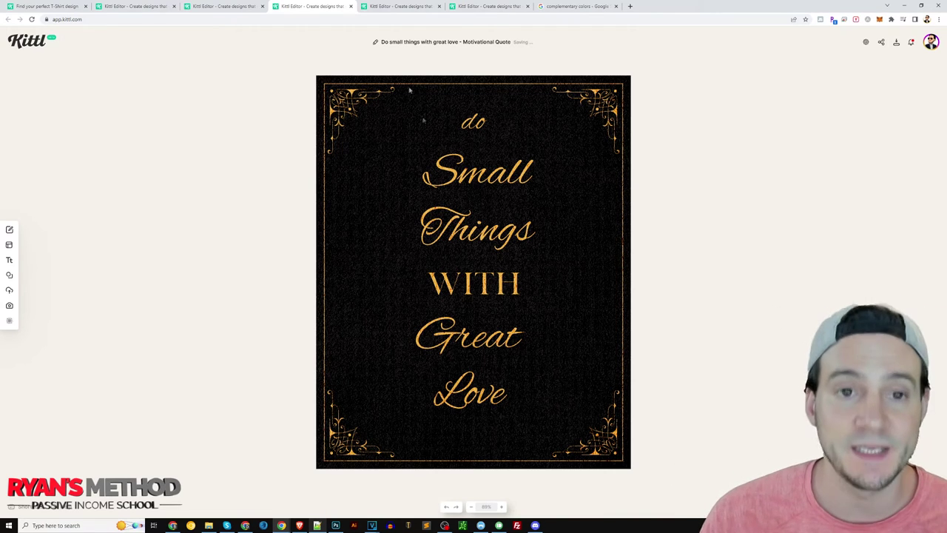
Step: Switch to the Christmas design, shrink the Santa illustration and center it over the HOHO text
left_click(399, 6)
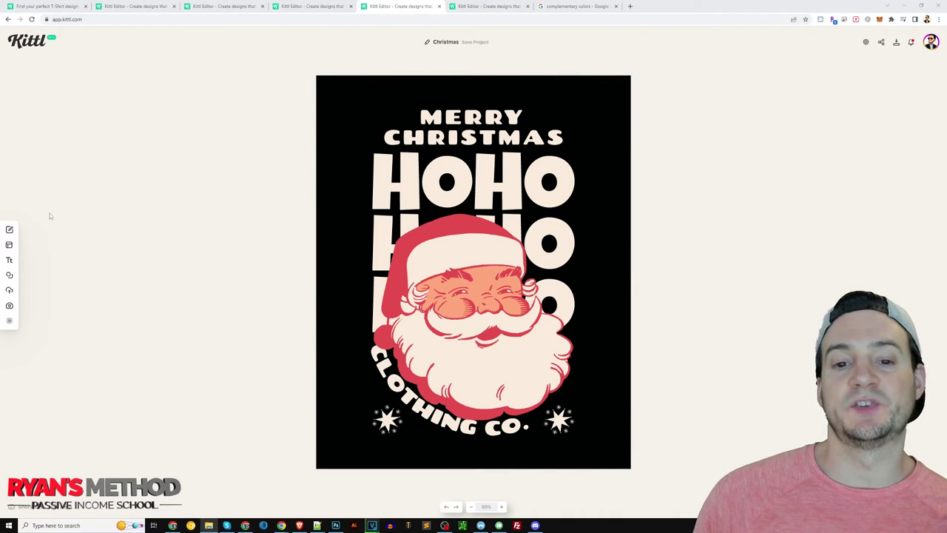
left_click(486, 242)
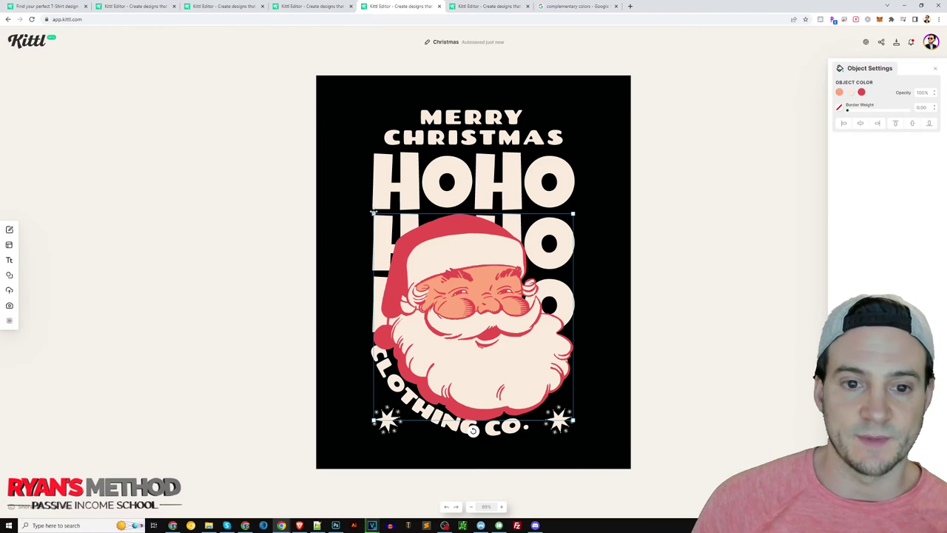
left_click_drag(372, 214, 417, 259)
left_click_drag(517, 307, 490, 301)
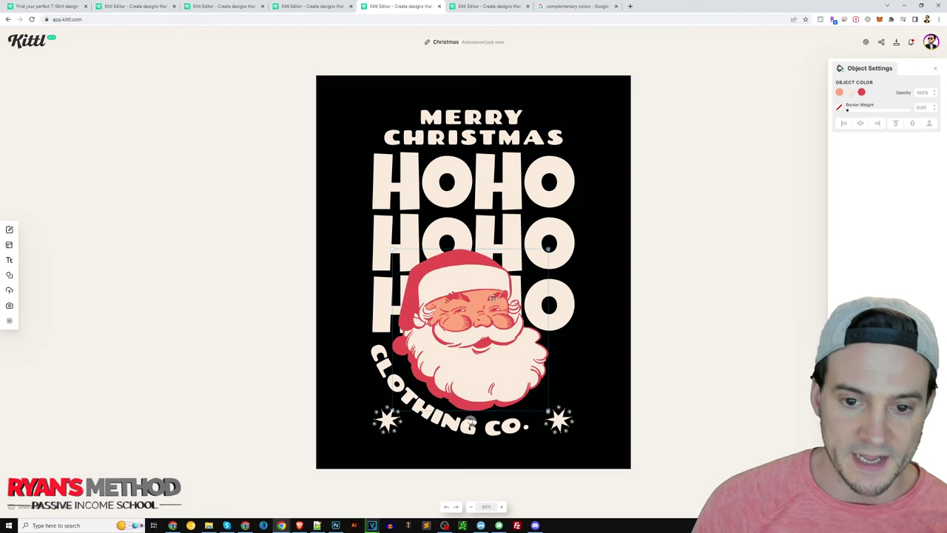
left_click(609, 355)
Step: Move the Santa illustration slightly higher, away from the curved CLOTHING CO. text
left_click(380, 368)
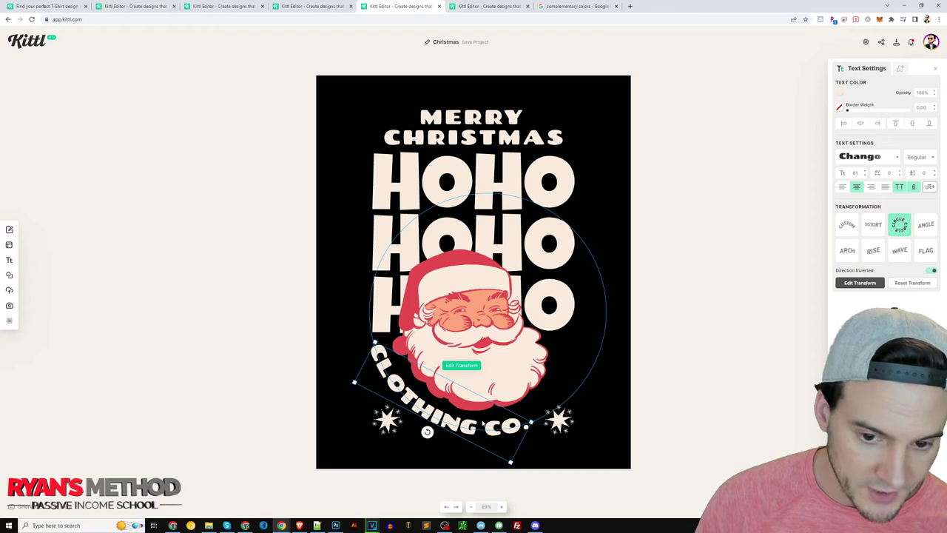
left_click(494, 346)
left_click(729, 339)
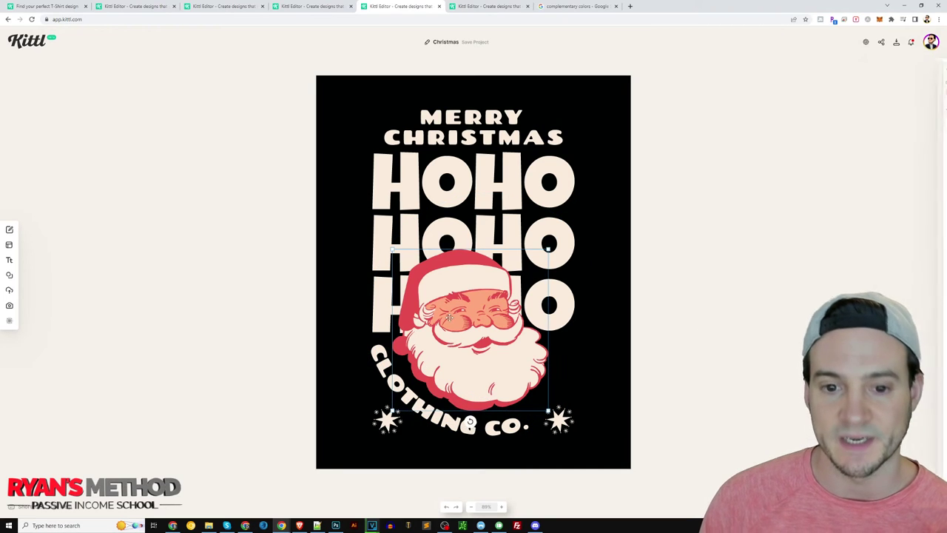
left_click(518, 285)
mouse_move(457, 290)
left_mouse_down()
mouse_move(744, 259)
mouse_move(742, 272)
mouse_move(472, 295)
left_mouse_up()
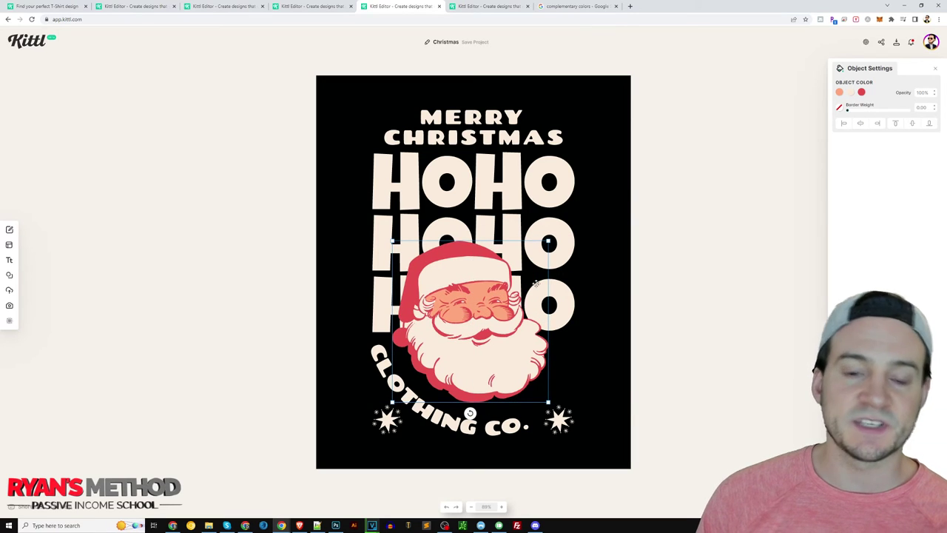
left_click(714, 223)
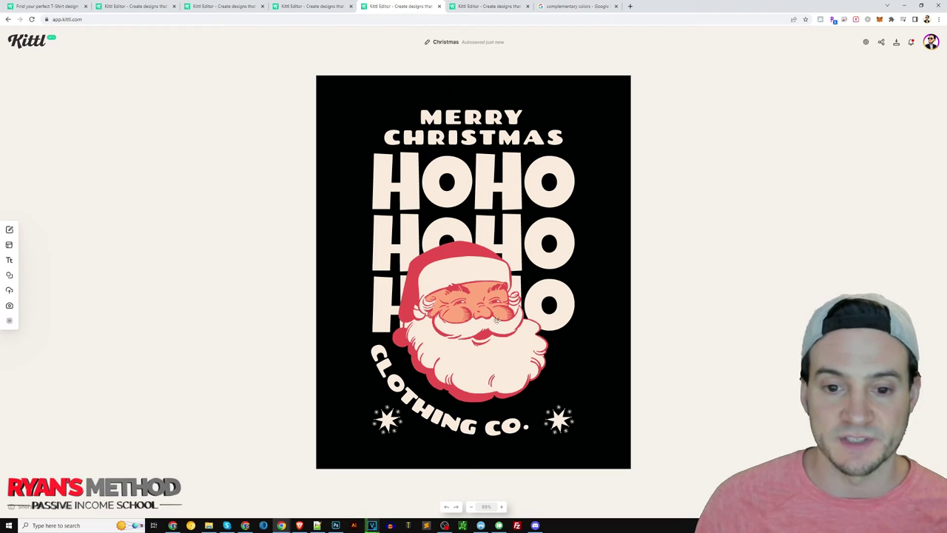
Step: Delete the Santa illustration and the curved CLOTHING CO. text, undoing the removal of the star ornament
left_click(497, 320)
key("Delete")
left_click(559, 420)
key("Delete")
key("Delete")
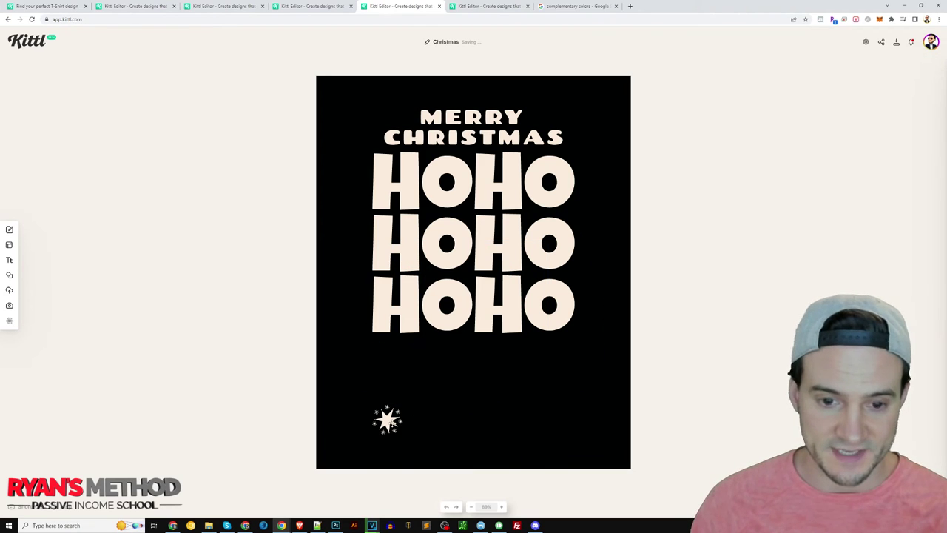
key("ctrl+z")
key("ctrl+z")
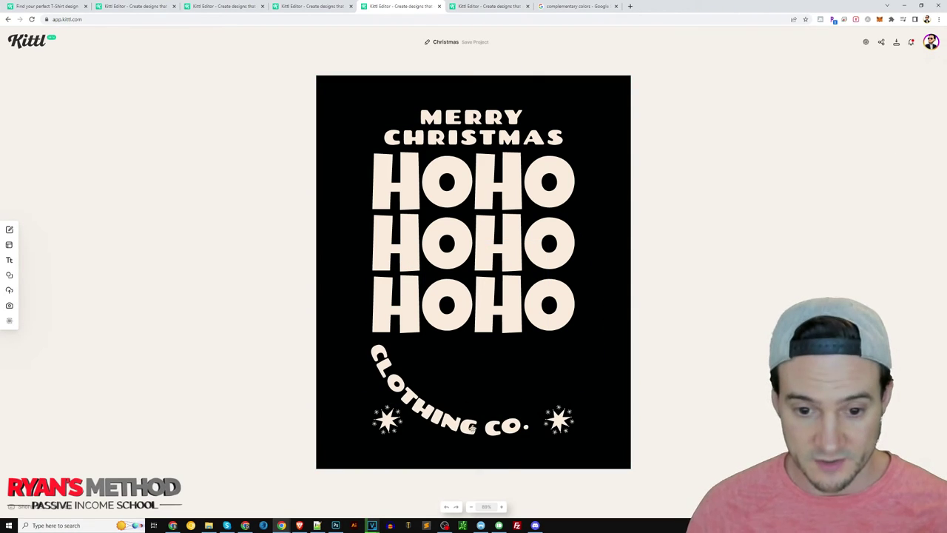
left_click(517, 392)
key("Delete")
Step: Enlarge the MERRY CHRISTMAS text and center it above the HOHO lines
left_click(510, 198)
left_click(522, 141)
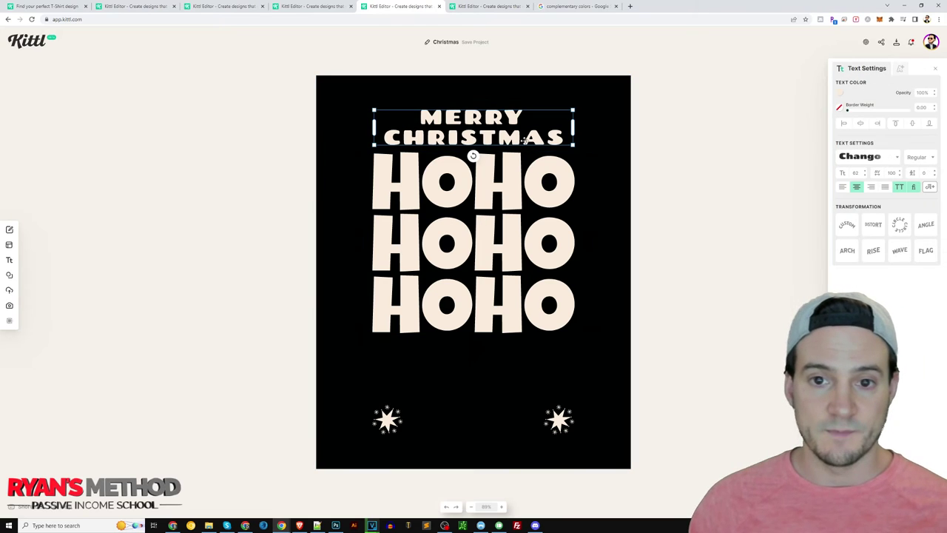
left_click_drag(575, 147, 651, 159)
left_click_drag(518, 133, 491, 122)
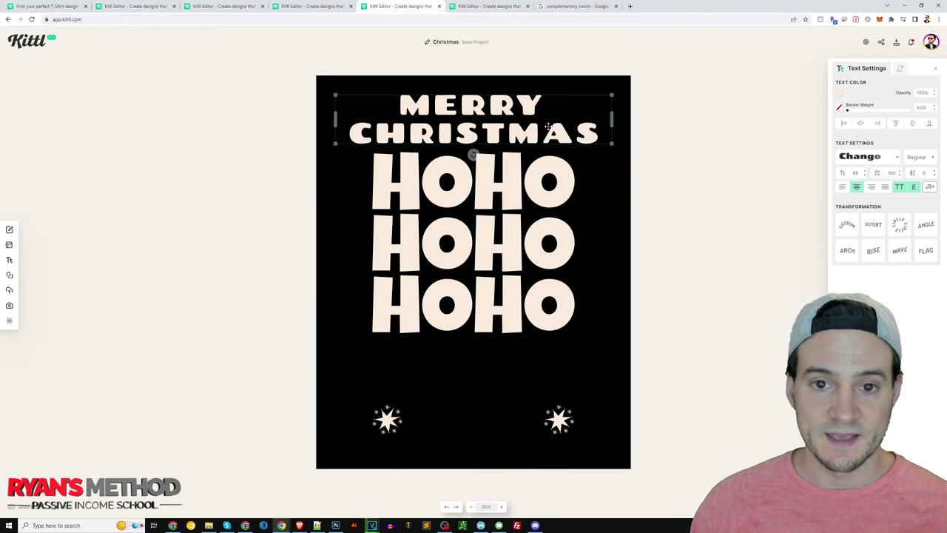
Step: Align the HOHO text with the start of CHRISTMAS and enlarge it to about the same width
left_click(553, 211)
left_click_drag(553, 211, 536, 212)
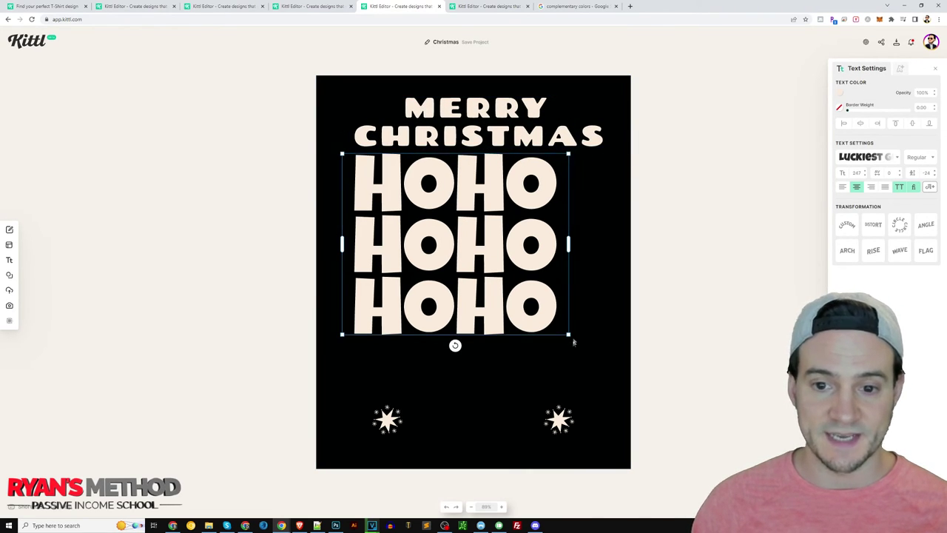
left_click_drag(570, 335, 606, 380)
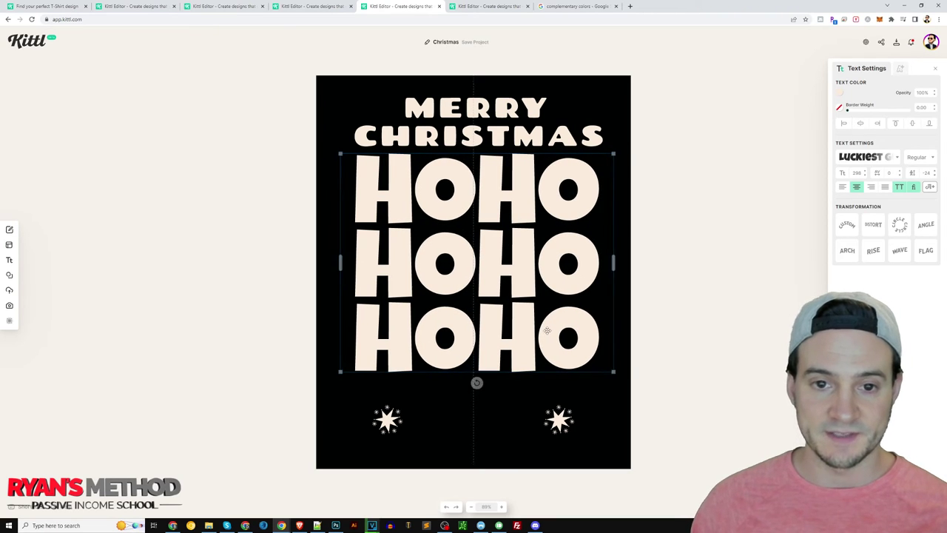
Step: Move the two star ornaments up so that one sits on each side of MERRY
left_click_drag(559, 414, 574, 107)
left_click_drag(386, 419, 380, 108)
left_click(728, 160)
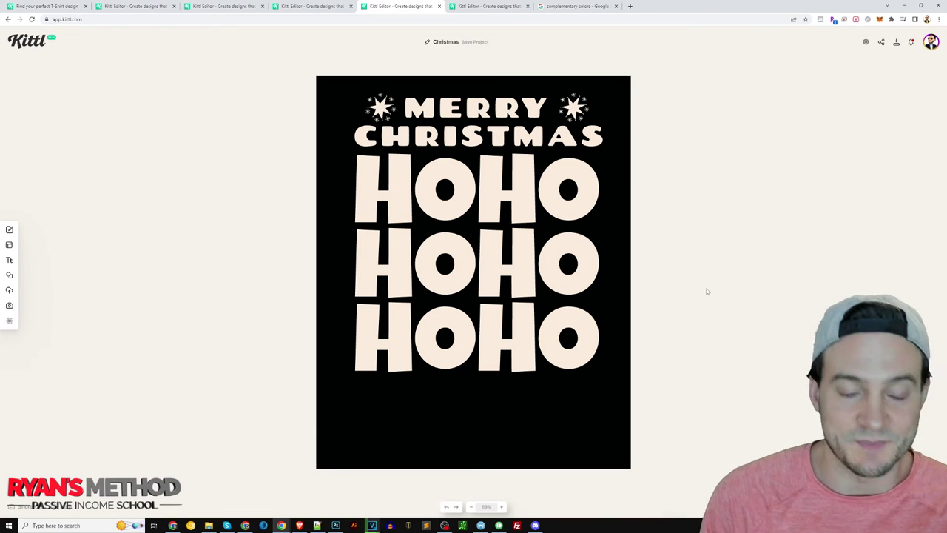
Step: Switch to the Born to Ride biker skull design and review its download options, including Remove Background
left_click(487, 6)
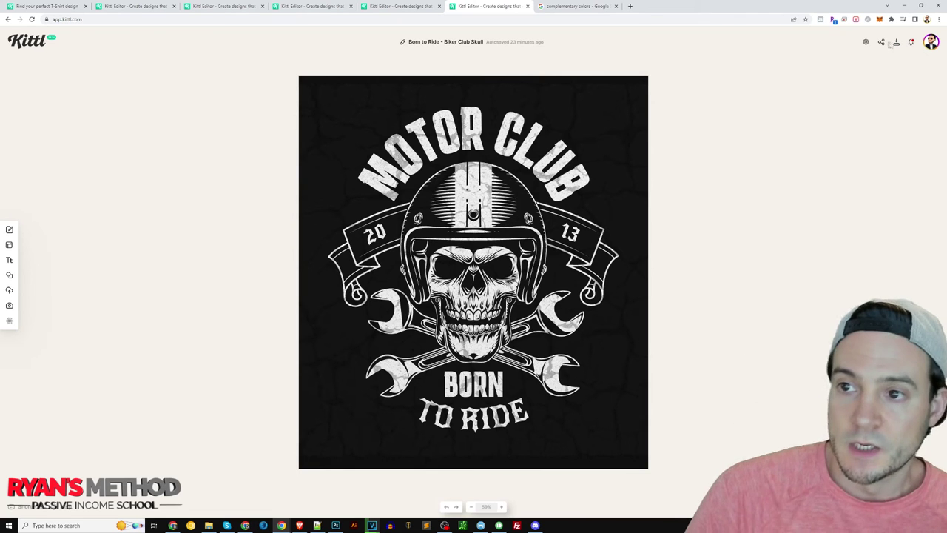
left_click(895, 43)
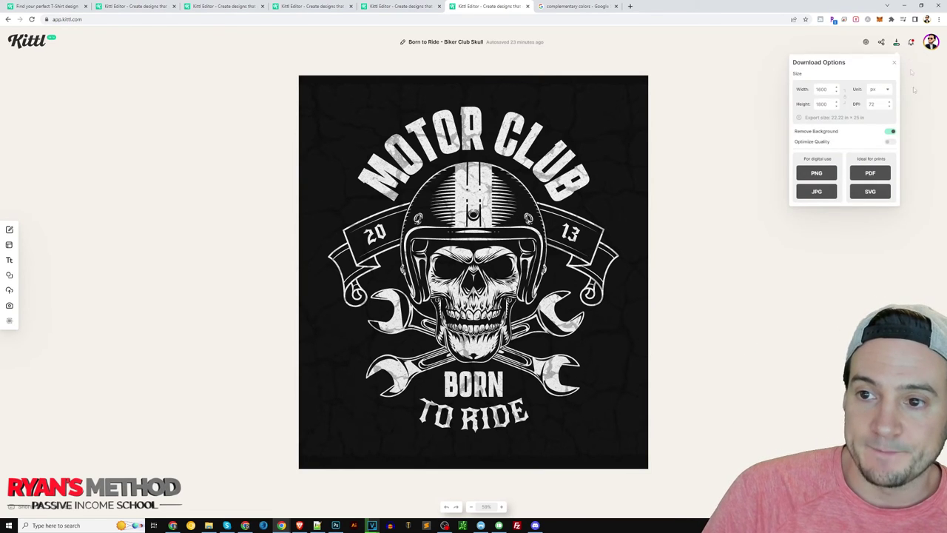
left_click(890, 132)
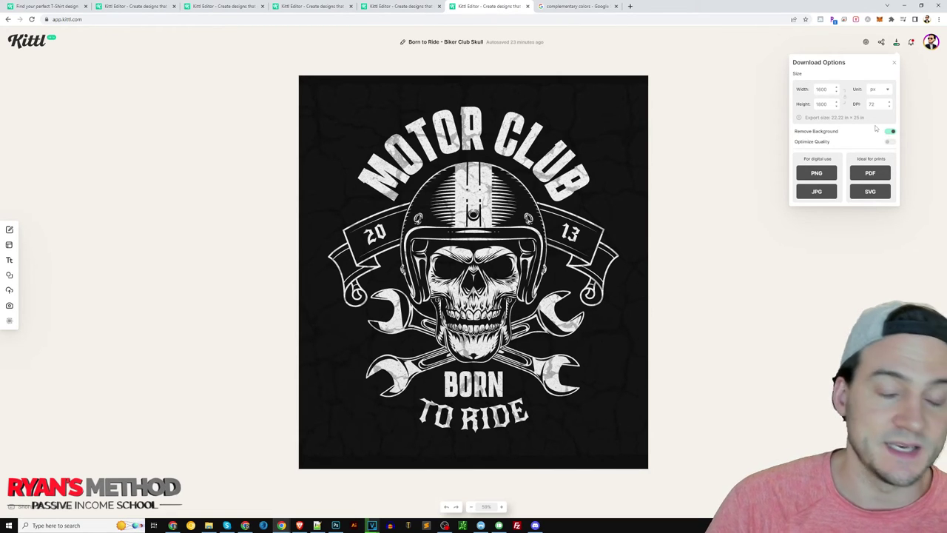
left_click(740, 130)
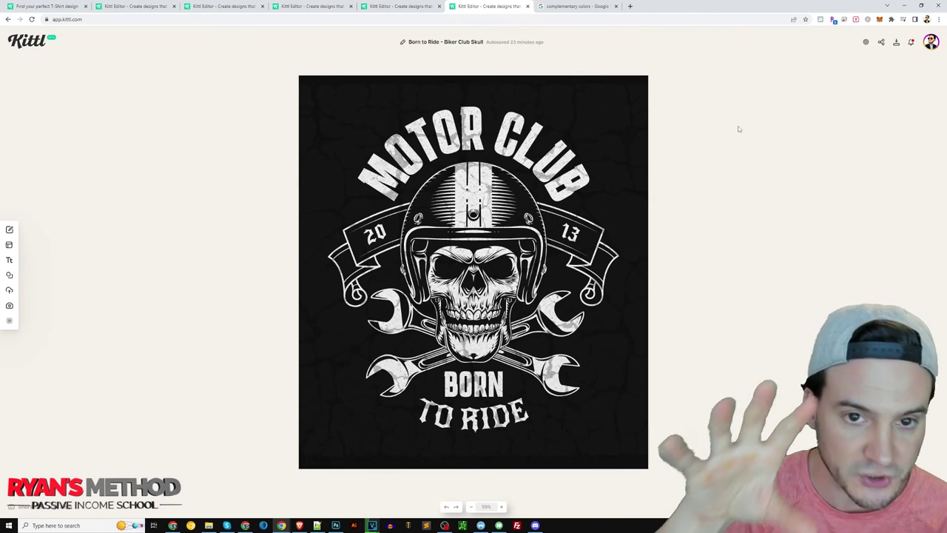
Step: View the exported image _with bg.png in the image viewer, then return to the design
key("super+shift+s")
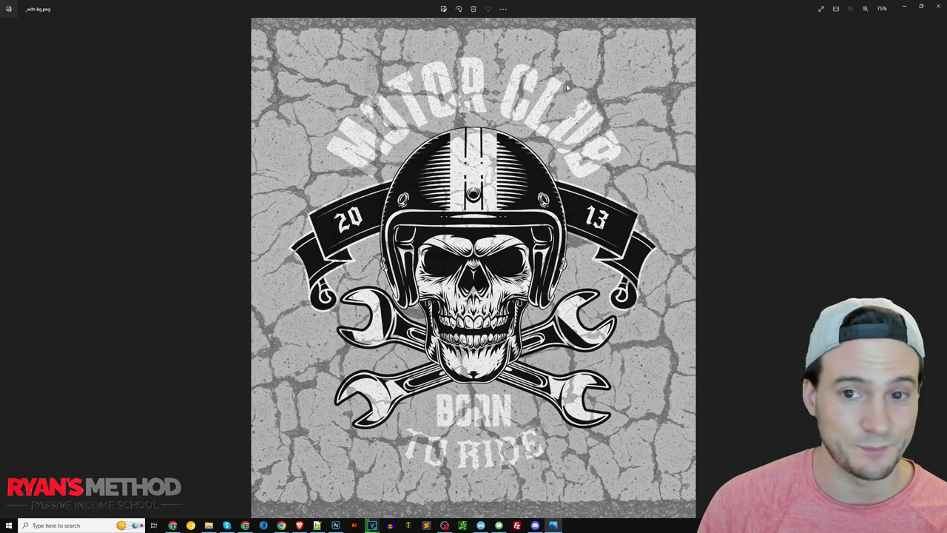
left_click(937, 6)
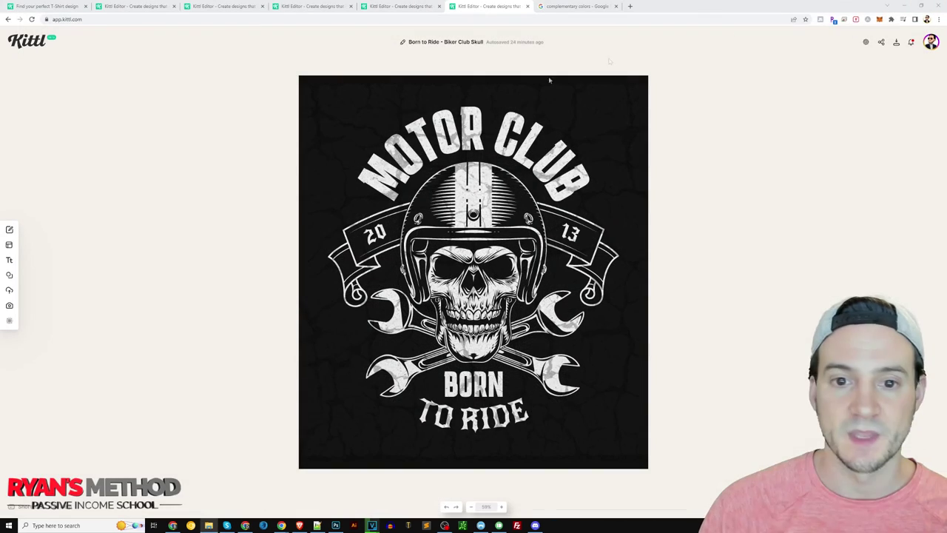
Step: Open the background settings of the Born to Ride design
left_click(632, 99)
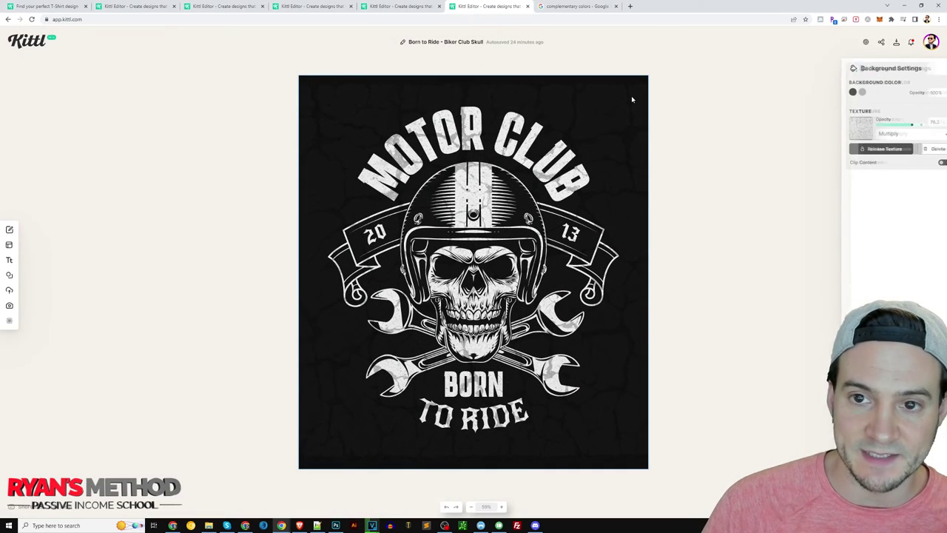